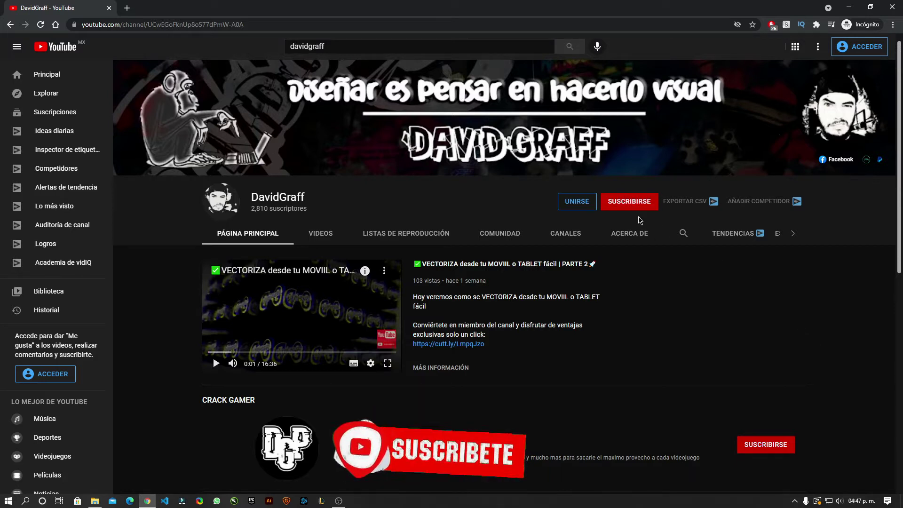
Minimize the Chrome and OBS Studio windows so only the desktop shows
{"action": "scroll", "coordinate": [530, 316], "scroll_direction": "down", "scroll_amount": 6}
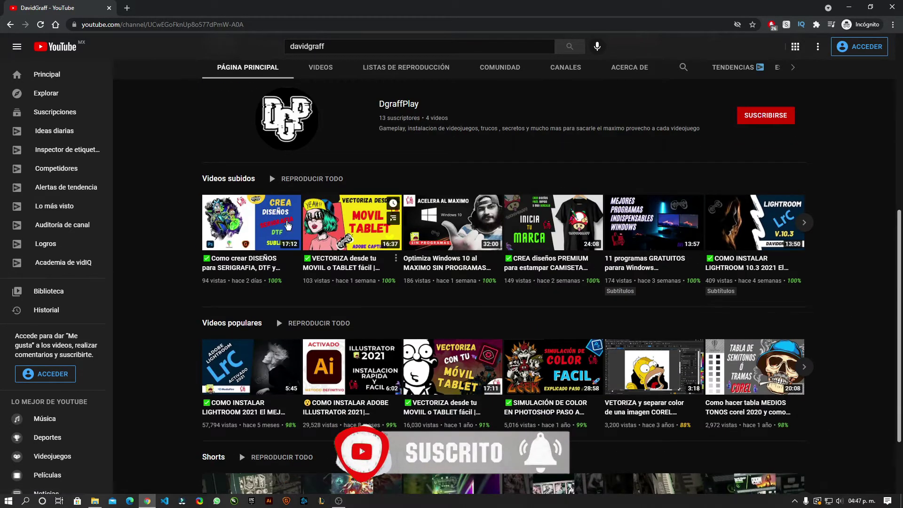
{"action": "scroll", "coordinate": [719, 297], "scroll_direction": "up", "scroll_amount": 1}
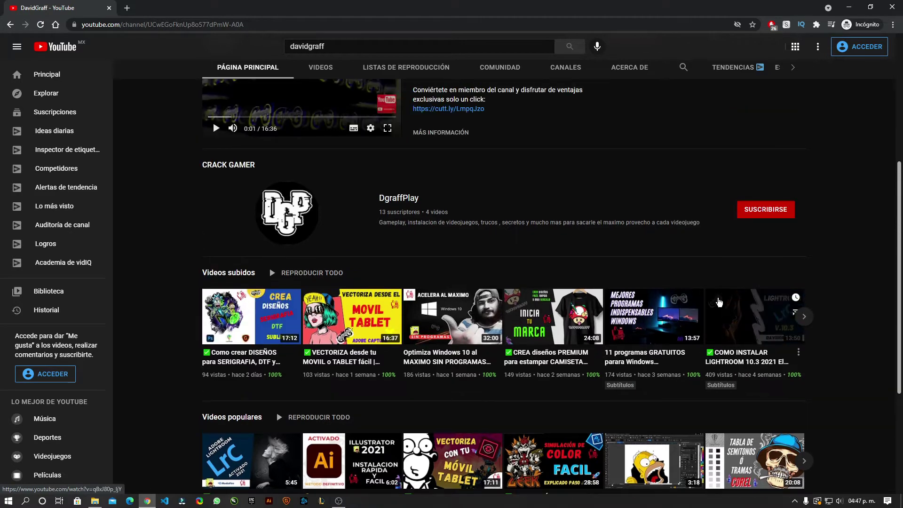
{"action": "scroll", "coordinate": [719, 298], "scroll_direction": "up", "scroll_amount": 1}
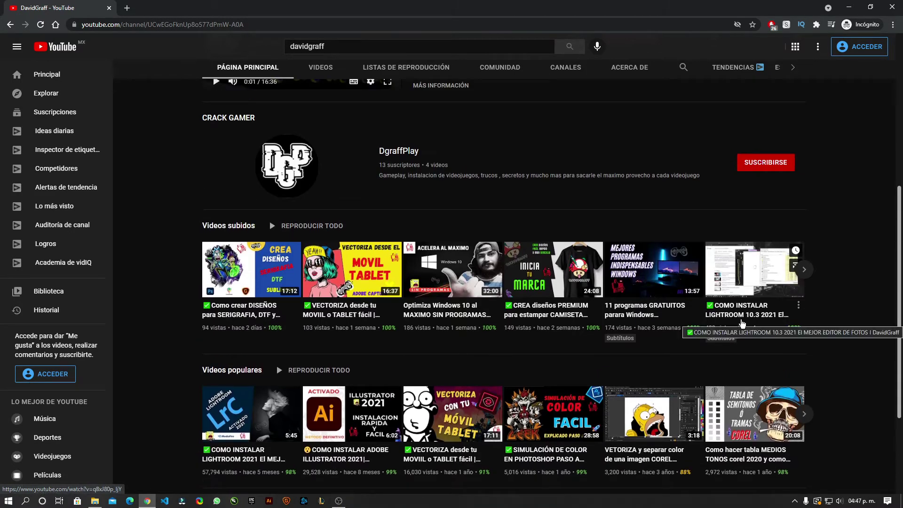
{"action": "scroll", "coordinate": [697, 335], "scroll_direction": "up", "scroll_amount": 3}
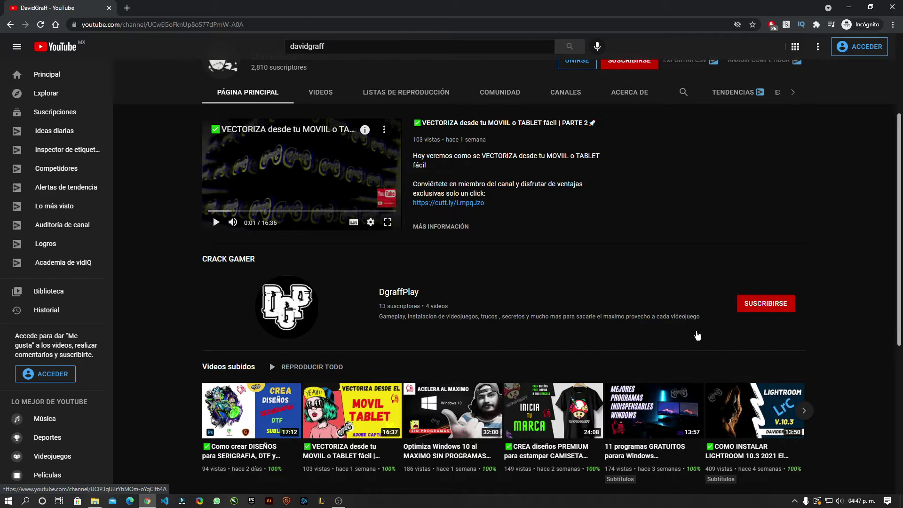
{"action": "scroll", "coordinate": [697, 335], "scroll_direction": "up", "scroll_amount": 1}
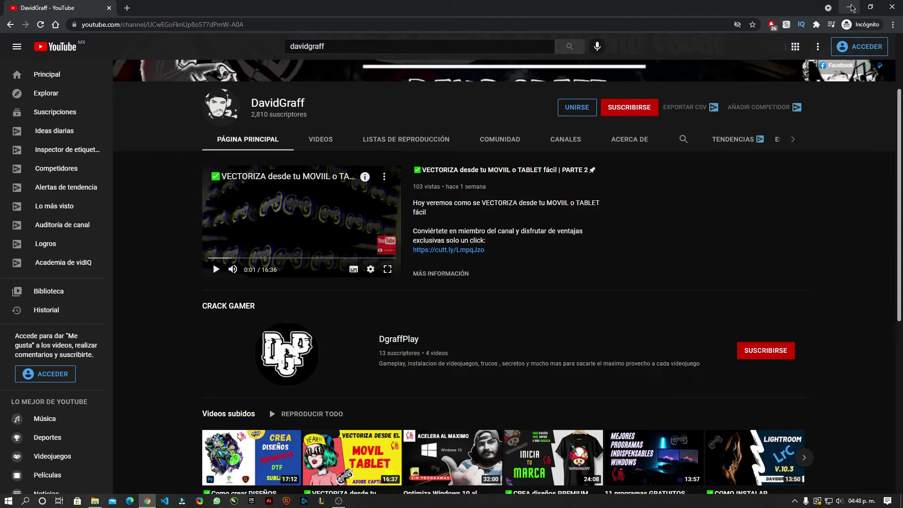
{"action": "left_click", "coordinate": [852, 8]}
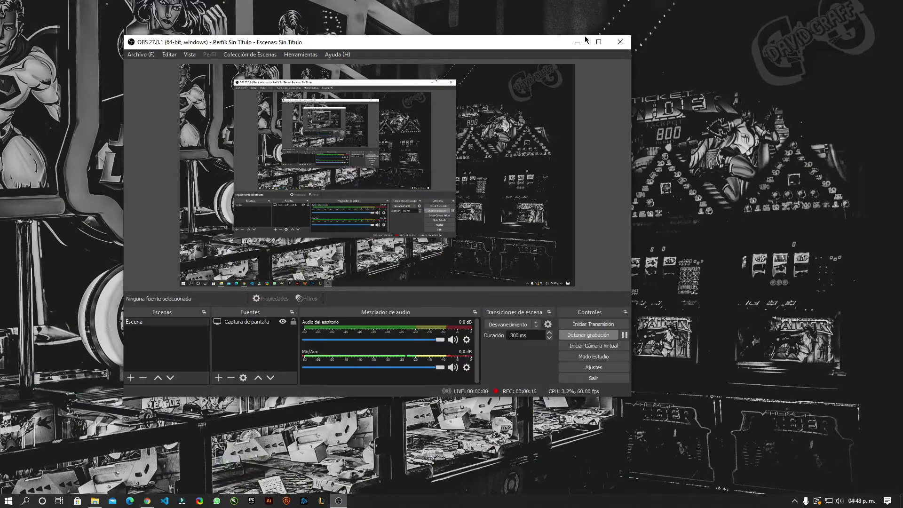
{"action": "left_click", "coordinate": [577, 42]}
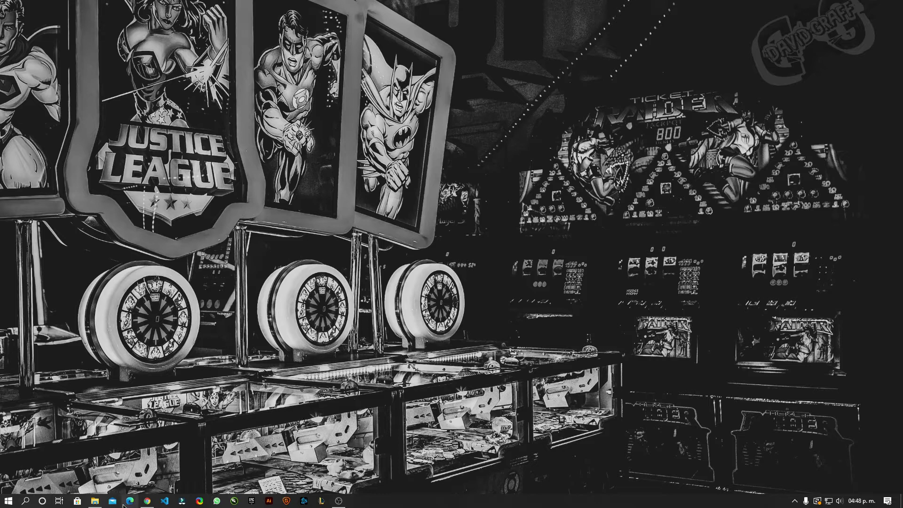
{"action": "mouse_move", "coordinate": [94, 501]}
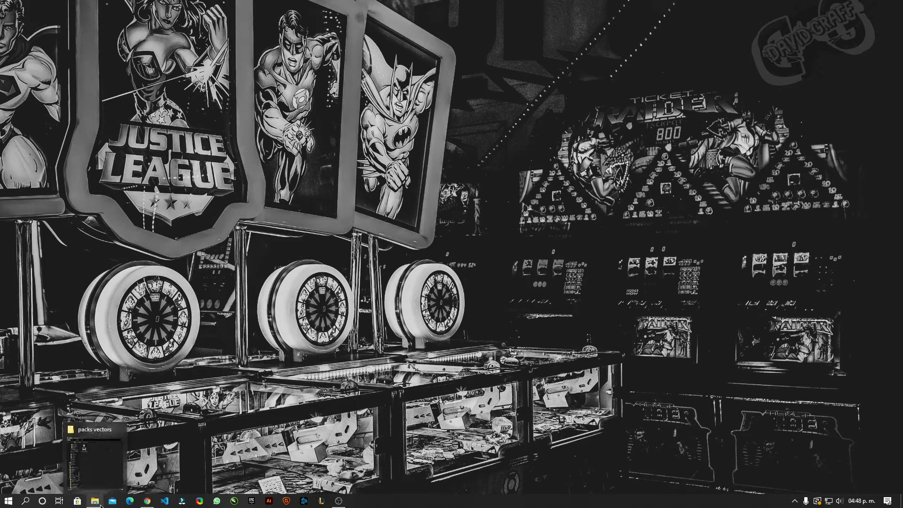
Show the packs vectors folder with enlarged icons and place Chrome beside it
{"action": "left_click", "coordinate": [96, 501]}
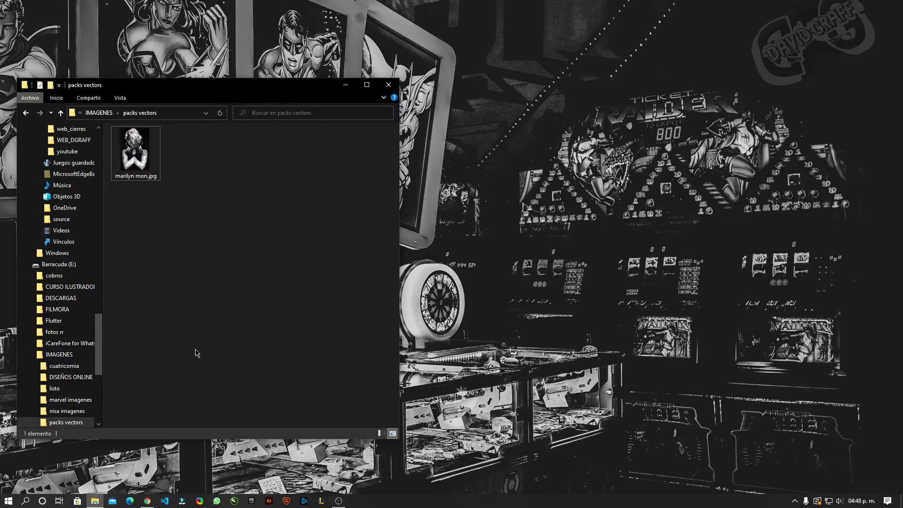
{"action": "left_click_drag", "start_coordinate": [233, 233], "coordinate": [126, 135]}
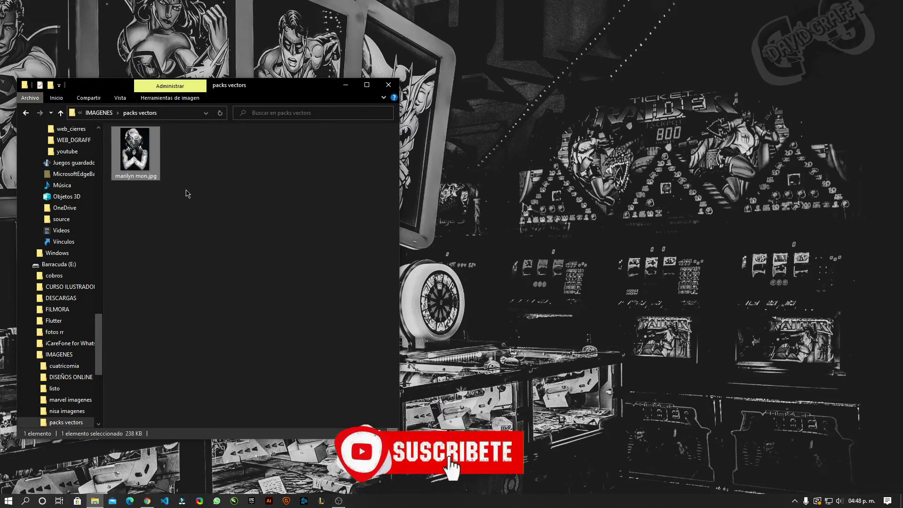
{"action": "scroll", "coordinate": [212, 221], "scroll_direction": "up", "scroll_amount": 3, "text": "ctrl"}
{"action": "scroll", "coordinate": [212, 218], "scroll_direction": "up", "scroll_amount": 2, "text": "ctrl"}
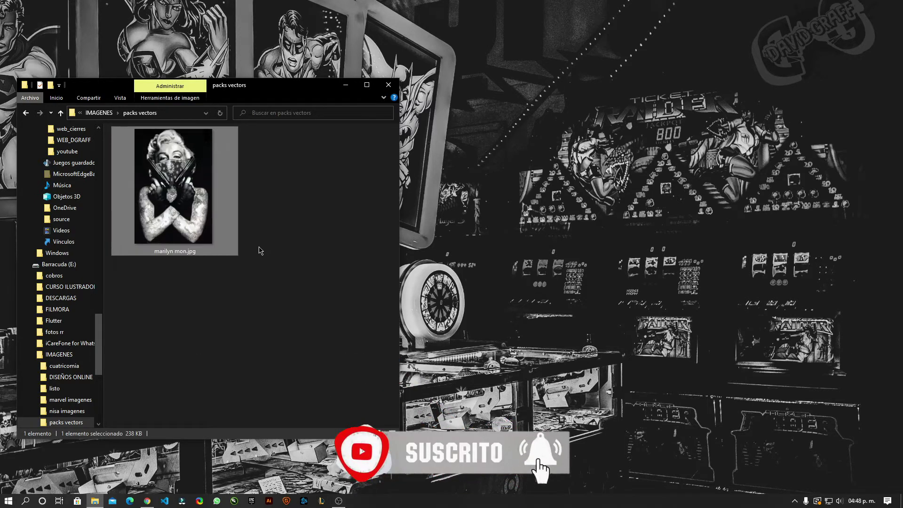
{"action": "left_click", "coordinate": [254, 272]}
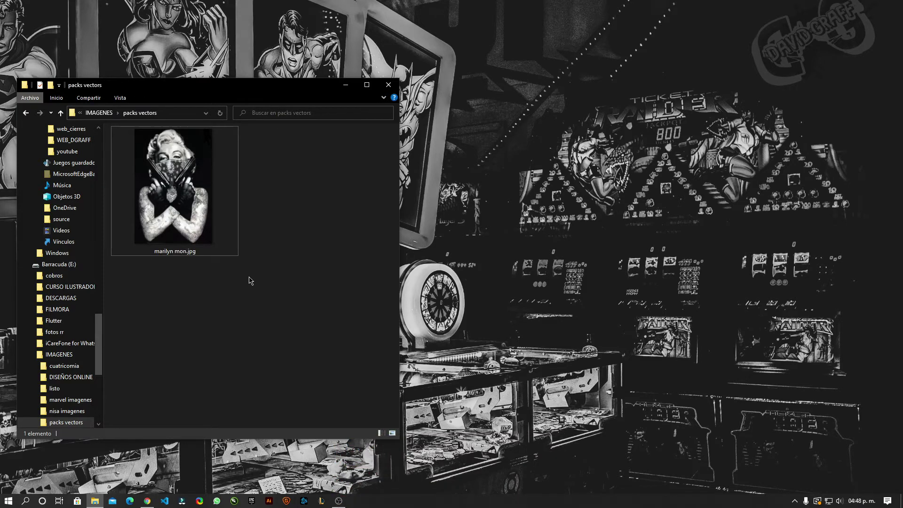
{"action": "left_click", "coordinate": [149, 501]}
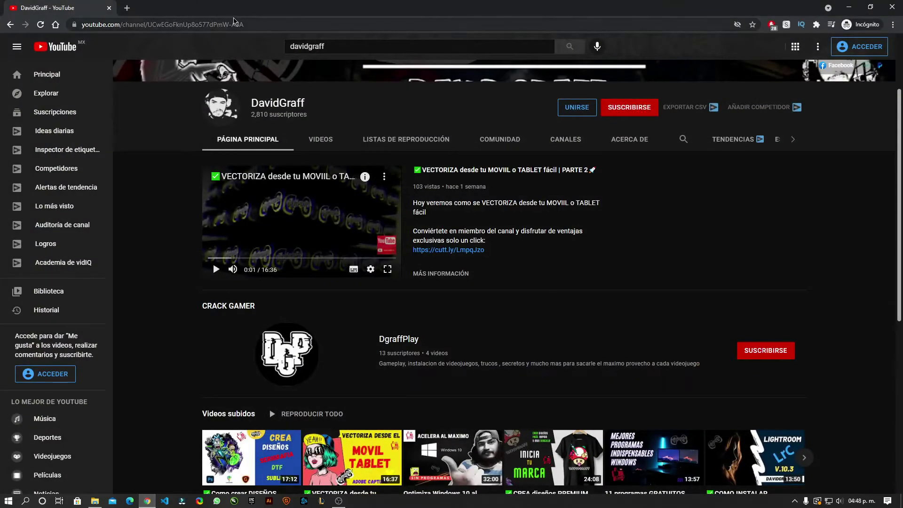
{"action": "left_click_drag", "start_coordinate": [470, 7], "coordinate": [634, 19]}
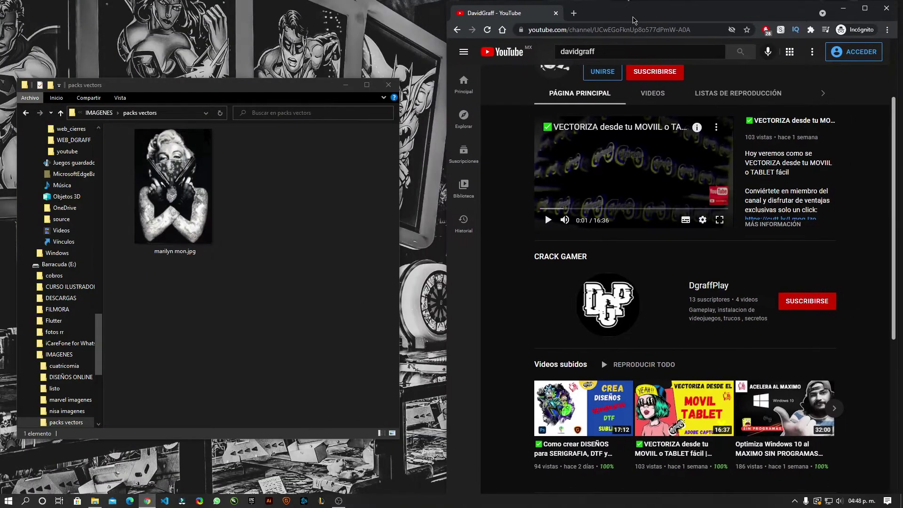
Open marilyn mon.jpg in Chrome and Google-search visually similar images in all sizes
{"action": "left_click_drag", "start_coordinate": [173, 188], "coordinate": [515, 21]}
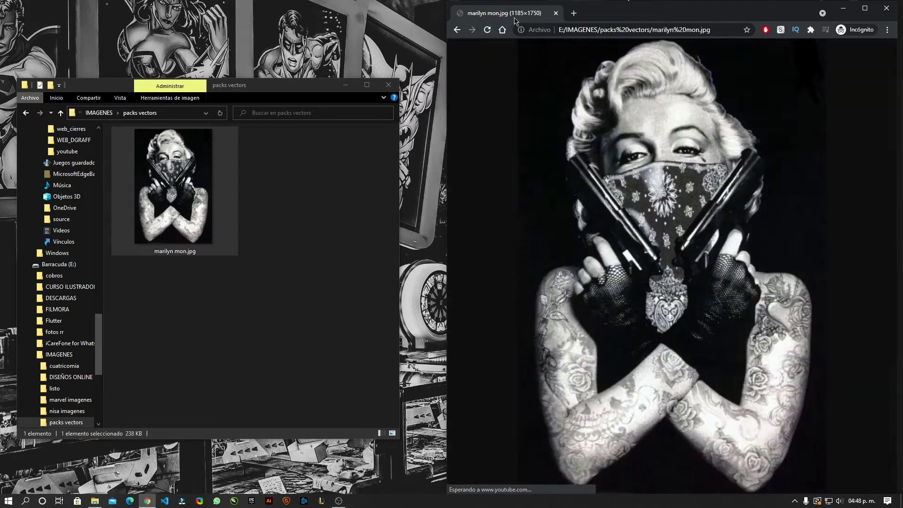
{"action": "right_click", "coordinate": [637, 130]}
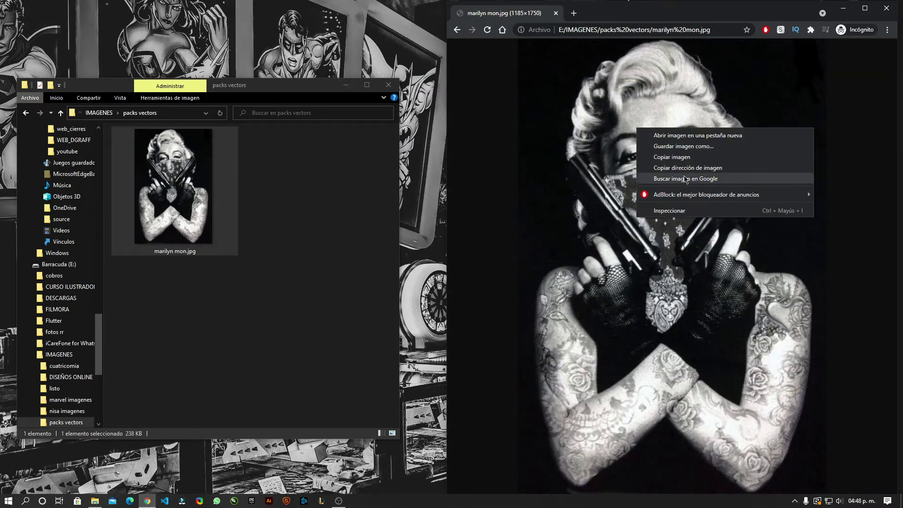
{"action": "left_click", "coordinate": [684, 179]}
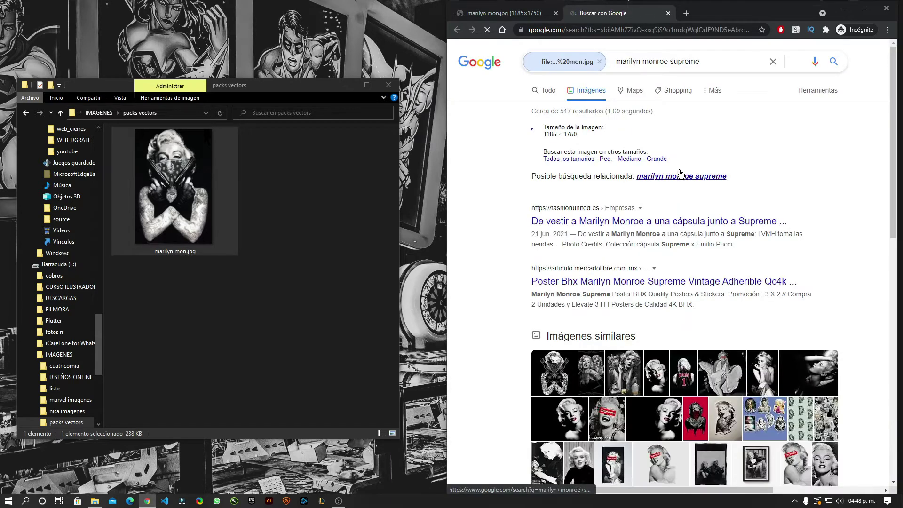
{"action": "left_click", "coordinate": [579, 160]}
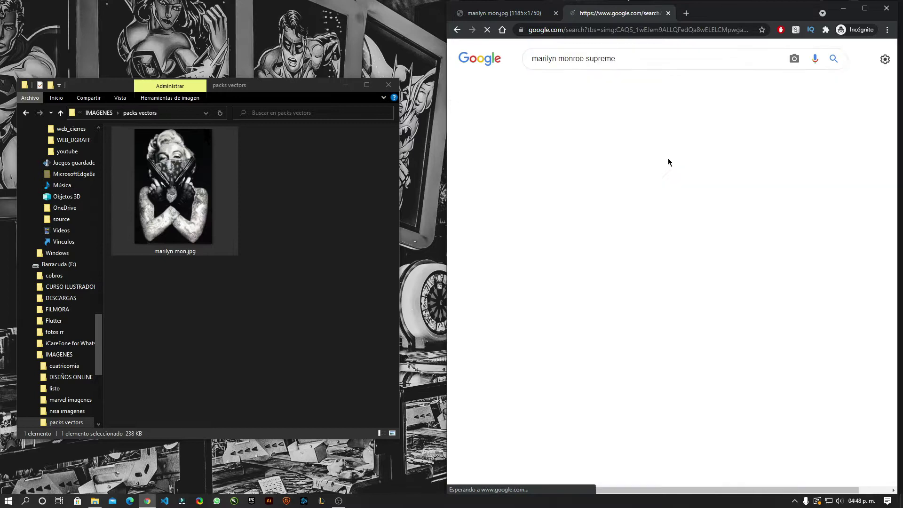
Preview the similar results and try saving one, abandoning the webp version
{"action": "left_click", "coordinate": [494, 184]}
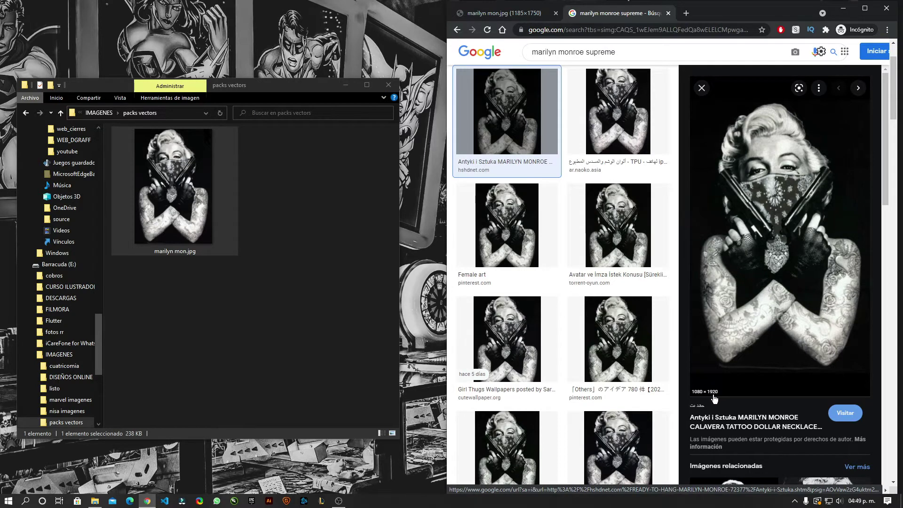
{"action": "left_click", "coordinate": [592, 114]}
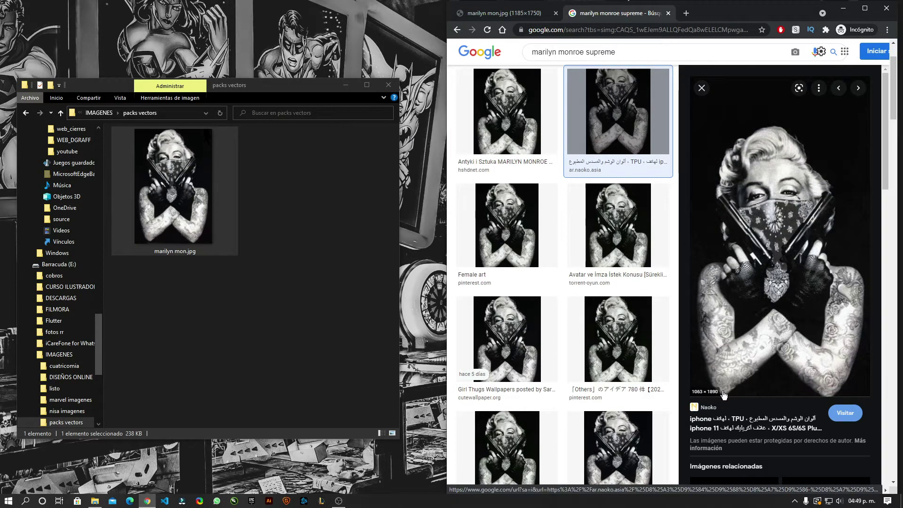
{"action": "left_click", "coordinate": [514, 144]}
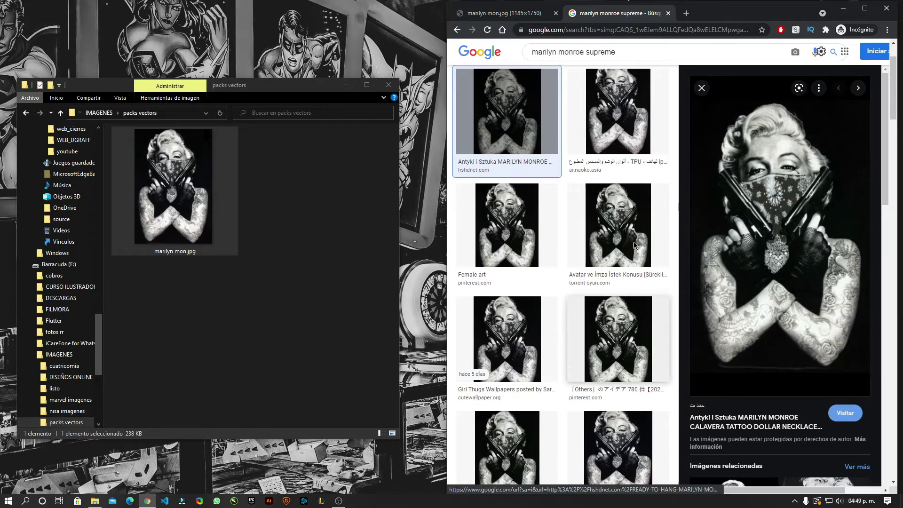
{"action": "left_click", "coordinate": [617, 116]}
{"action": "right_click", "coordinate": [792, 199]}
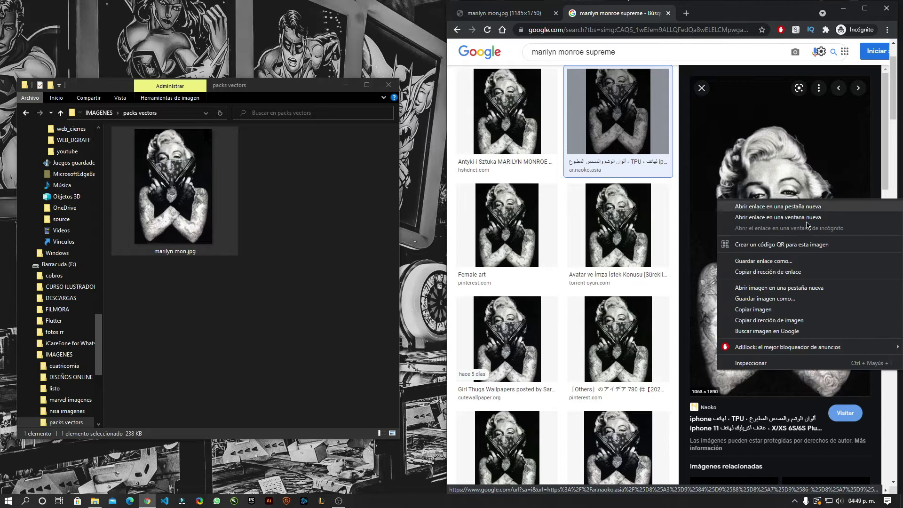
{"action": "left_click", "coordinate": [796, 309]}
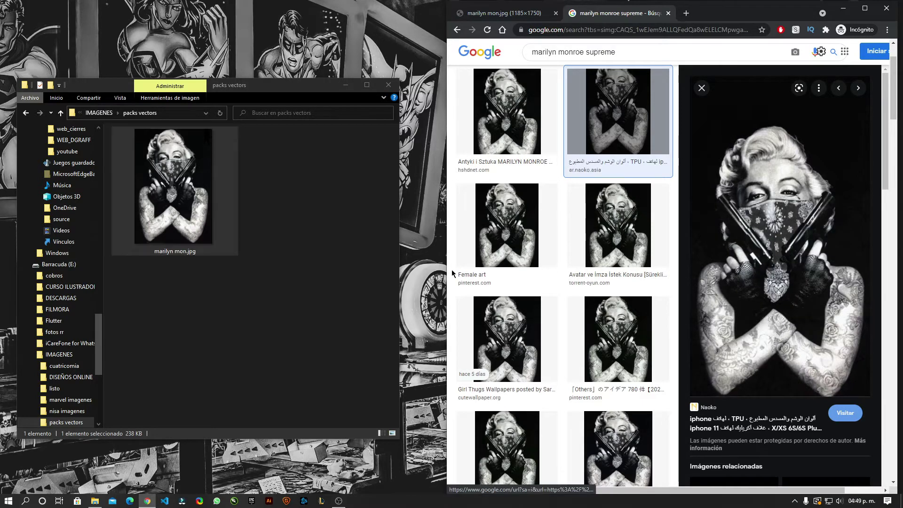
{"action": "right_click", "coordinate": [709, 160]}
{"action": "left_click", "coordinate": [709, 254]}
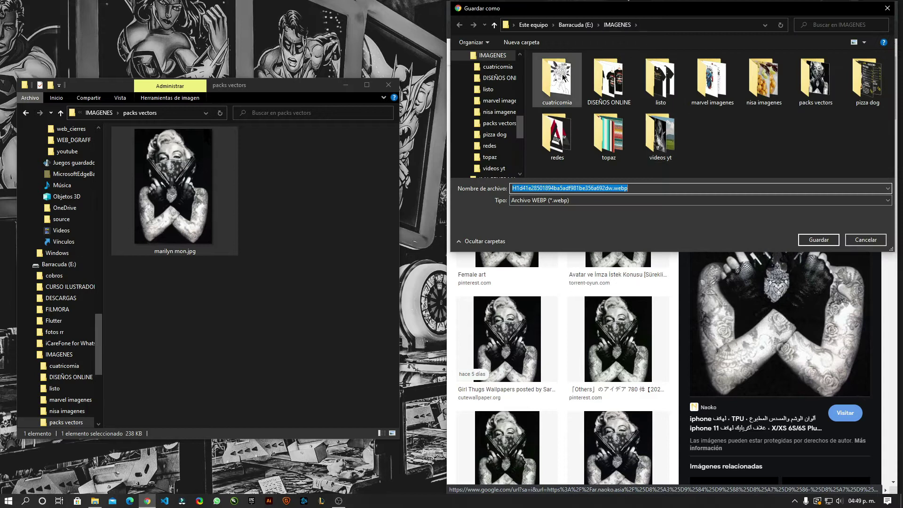
{"action": "double_click", "coordinate": [816, 79]}
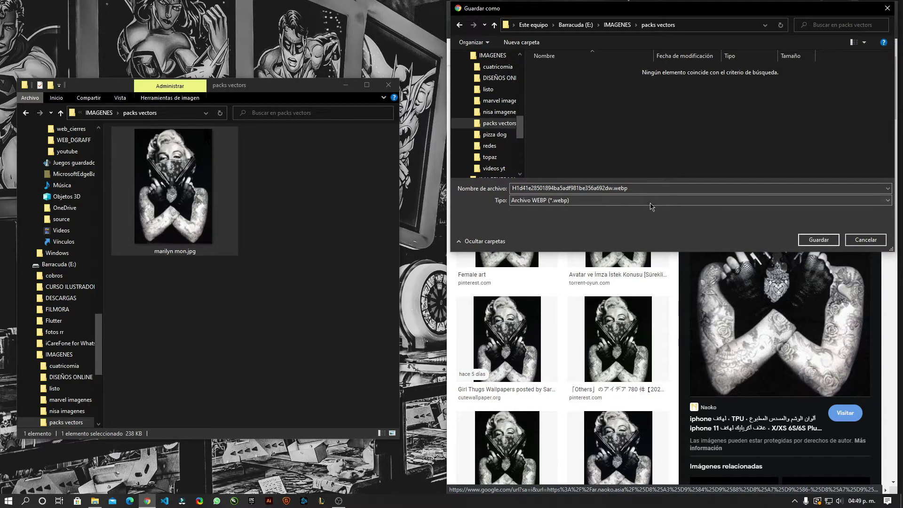
{"action": "left_click", "coordinate": [865, 239]}
Save the hshdnet.com result as a JPG into the packs vectors folder
{"action": "scroll", "coordinate": [507, 215], "scroll_direction": "up", "scroll_amount": 2}
{"action": "left_click", "coordinate": [507, 215]}
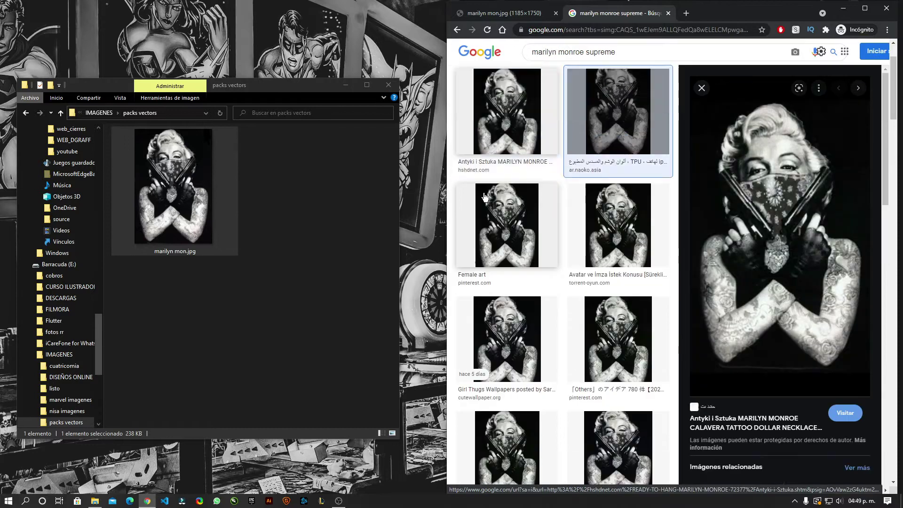
{"action": "right_click", "coordinate": [748, 145]}
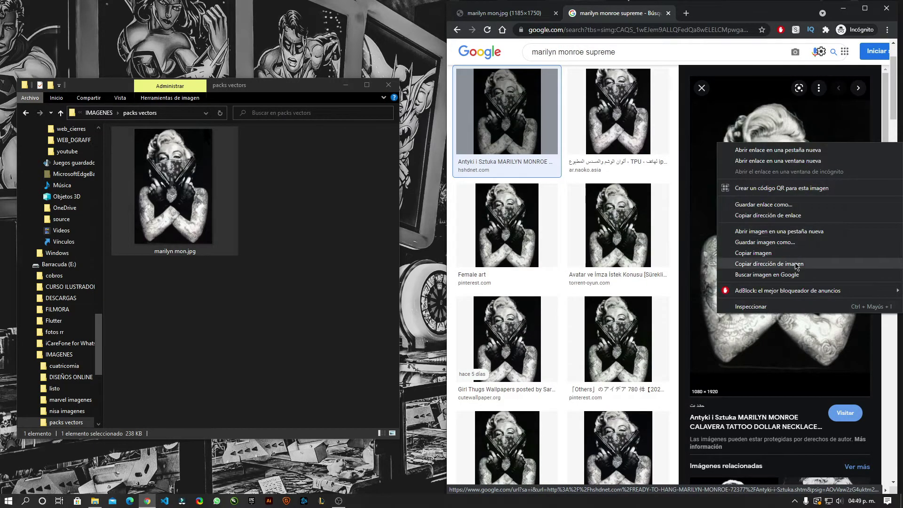
{"action": "left_click", "coordinate": [791, 243]}
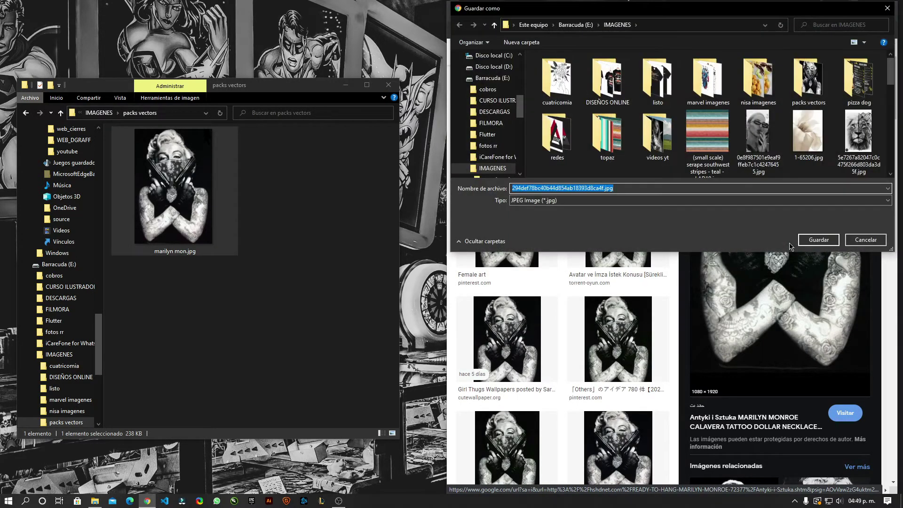
{"action": "double_click", "coordinate": [809, 79]}
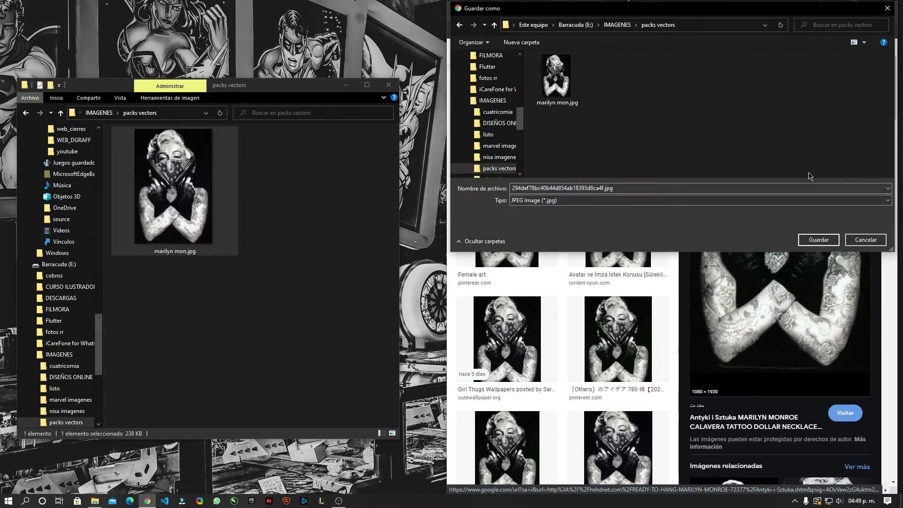
{"action": "left_click", "coordinate": [819, 239]}
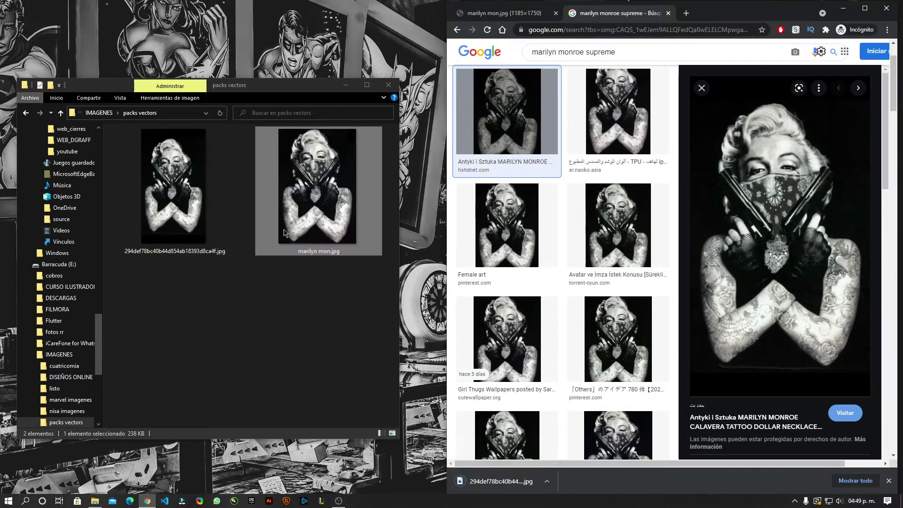
{"action": "left_click", "coordinate": [299, 302]}
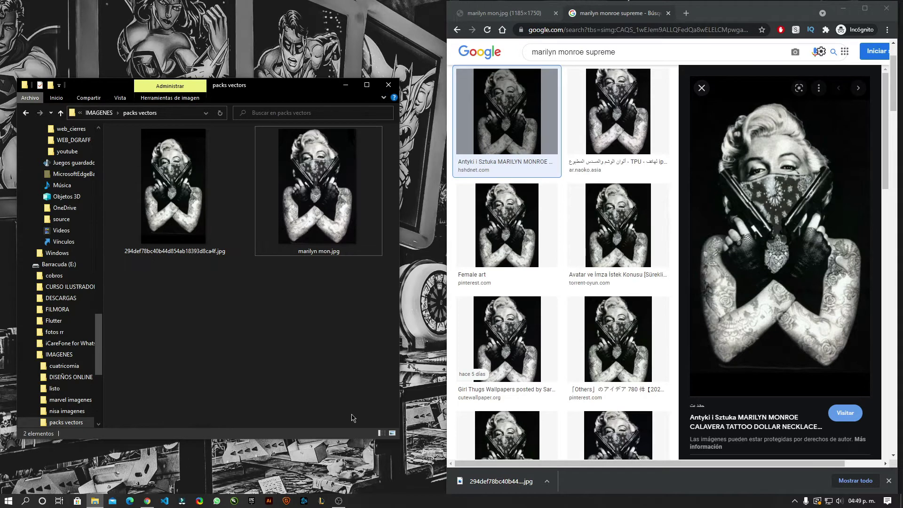
Dismiss the download notice, bring the packs vectors folder forward and open the Start app list
{"action": "left_click", "coordinate": [888, 480]}
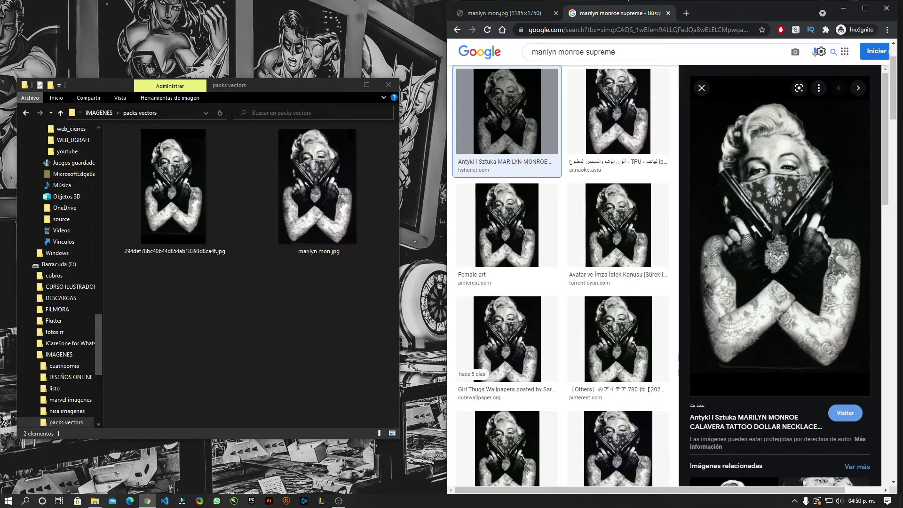
{"action": "left_click", "coordinate": [323, 339]}
{"action": "left_click", "coordinate": [8, 499]}
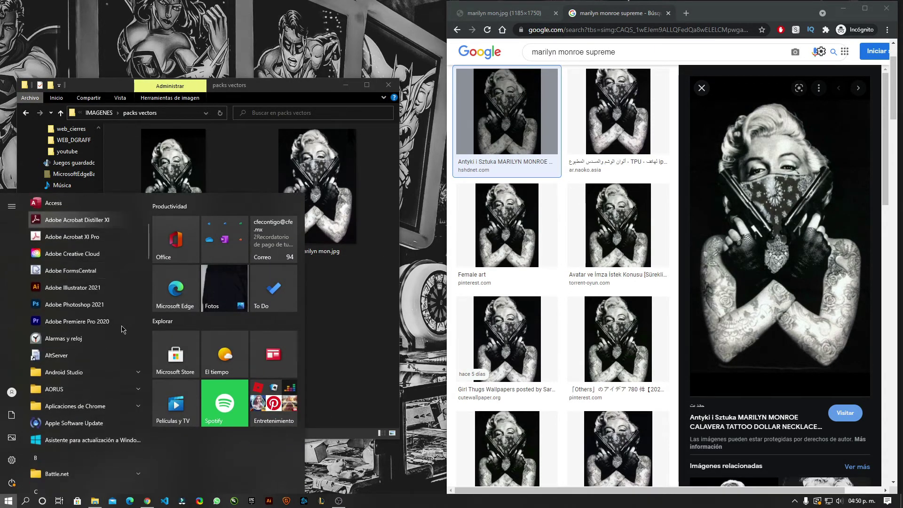
Launch Adobe Photoshop 2021, close Chrome and drag marilyn mon.jpg into Photoshop
{"action": "left_click", "coordinate": [481, 423]}
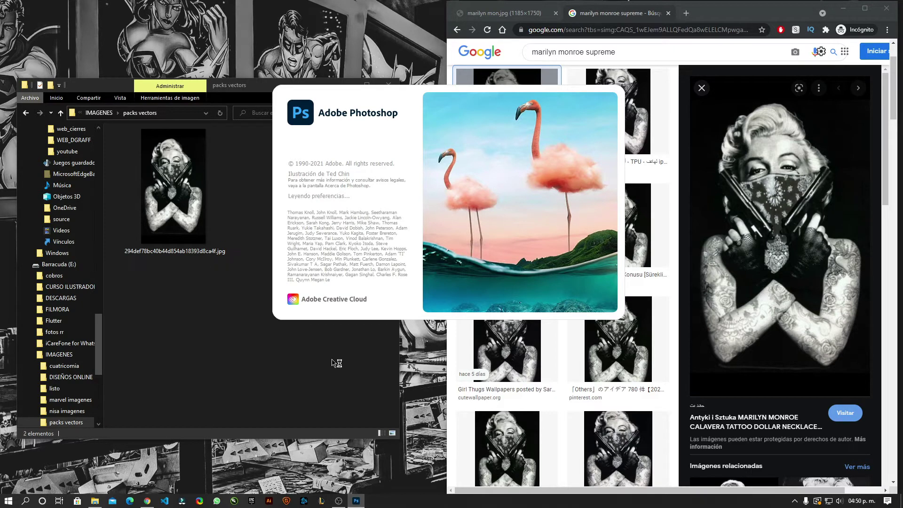
{"action": "left_click", "coordinate": [886, 8]}
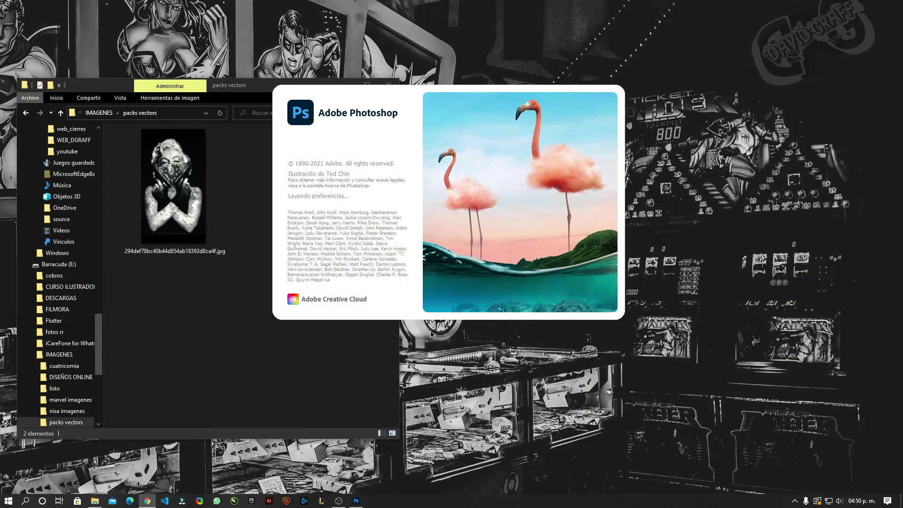
{"action": "left_click", "coordinate": [265, 373]}
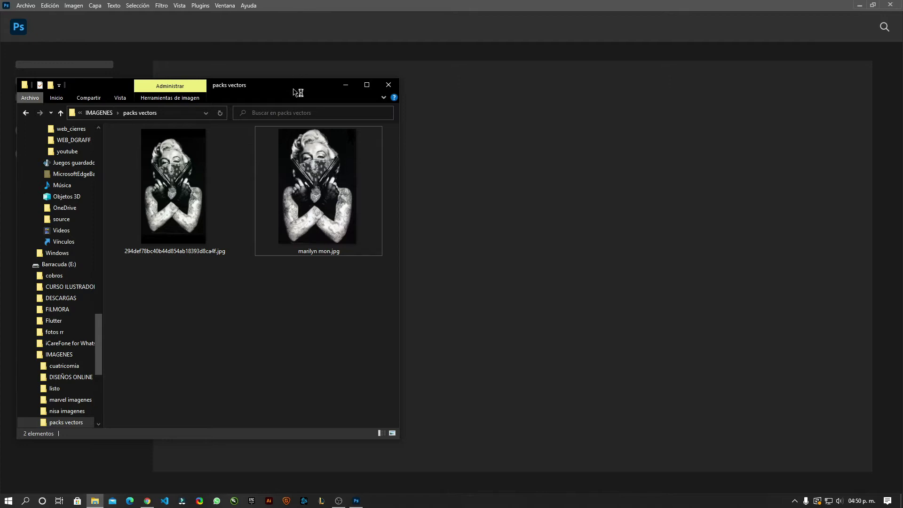
{"action": "mouse_move", "coordinate": [293, 92]}
{"action": "left_mouse_down"}
{"action": "mouse_move", "coordinate": [500, 115]}
{"action": "mouse_move", "coordinate": [530, 132]}
{"action": "left_mouse_up"}
{"action": "mouse_move", "coordinate": [553, 188]}
{"action": "left_mouse_down"}
{"action": "mouse_move", "coordinate": [210, 177]}
{"action": "mouse_move", "coordinate": [200, 193]}
{"action": "left_mouse_up"}
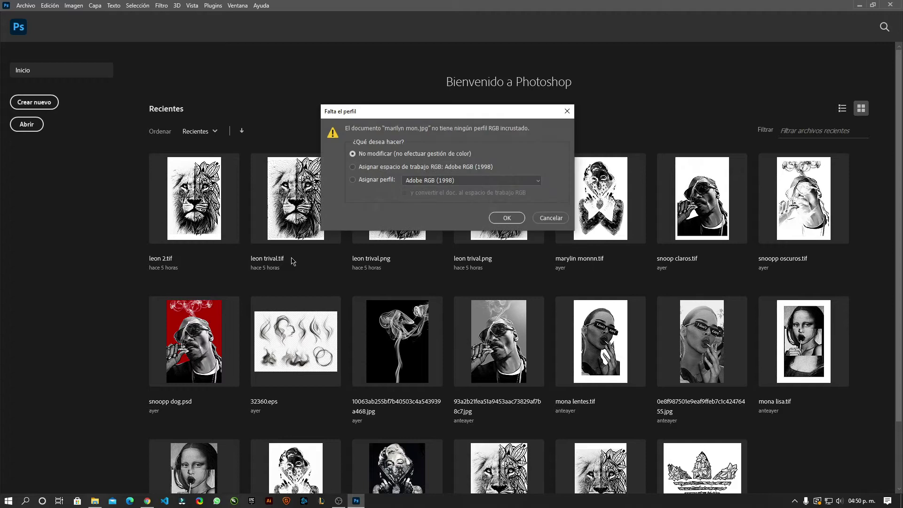
Open marilyn mon.jpg without colour management and unlock Fondo into Capa 0
{"action": "left_click", "coordinate": [510, 219]}
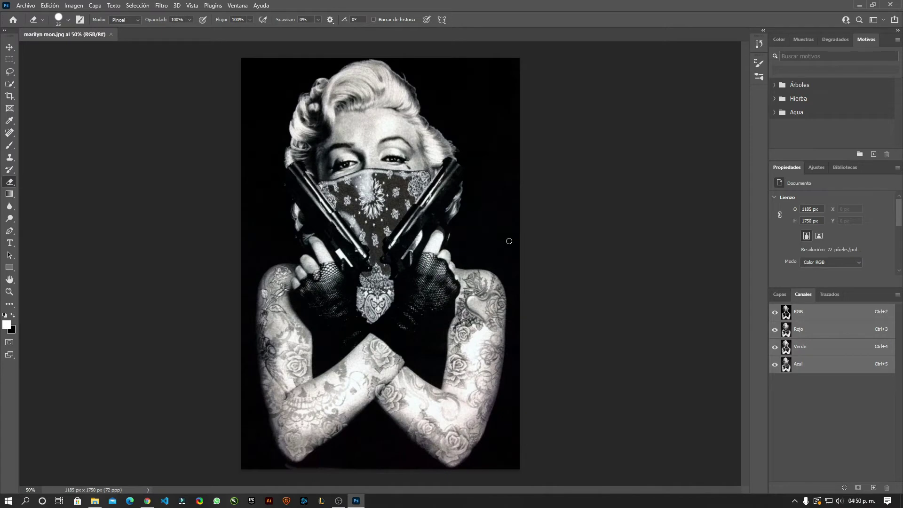
{"action": "left_click", "coordinate": [779, 294]}
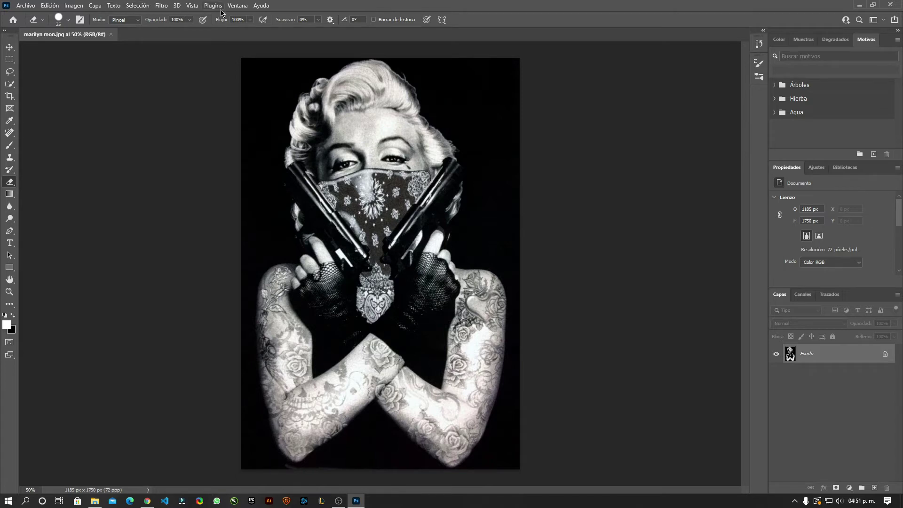
{"action": "left_click", "coordinate": [885, 354]}
{"action": "double_click", "coordinate": [820, 354]}
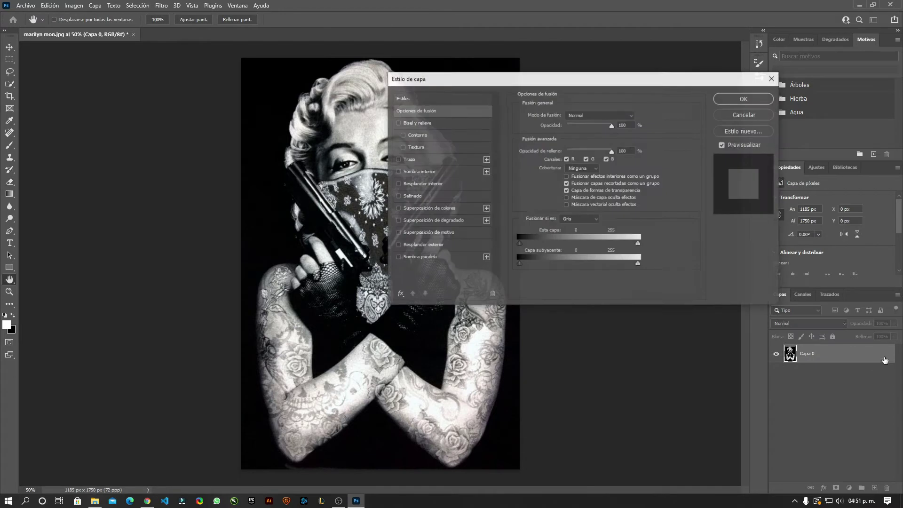
Cancel Layer Style, duplicate Capa 0 as Capa 0 copia and hide the original
{"action": "left_click", "coordinate": [745, 115]}
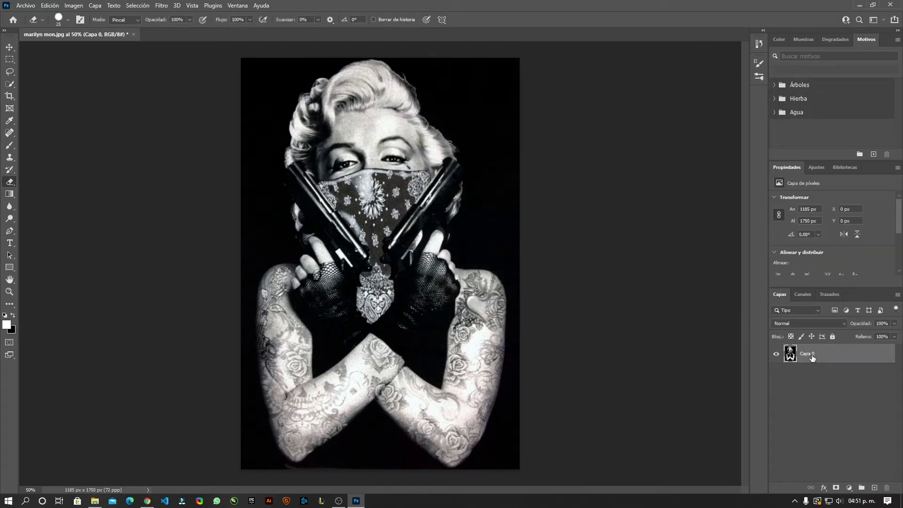
{"action": "key", "text": "ctrl+j"}
{"action": "left_click", "coordinate": [776, 373]}
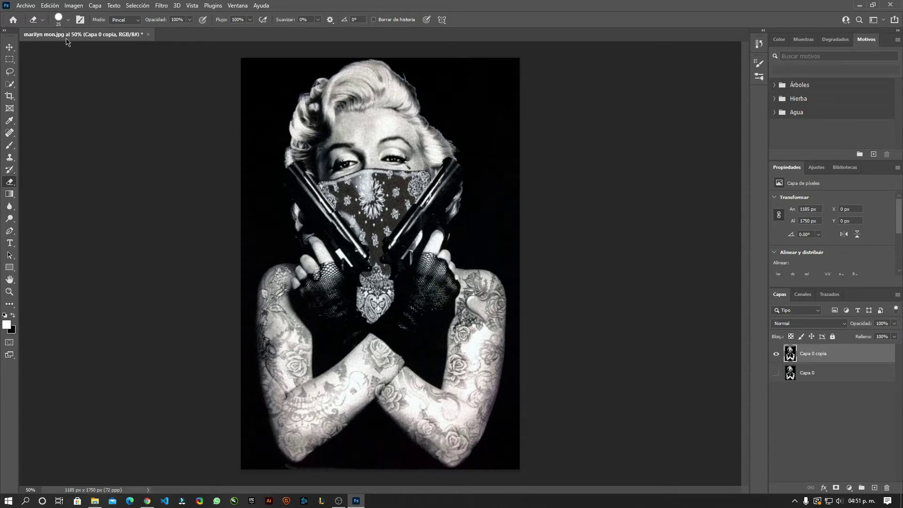
{"action": "left_click", "coordinate": [74, 5]}
{"action": "mouse_move", "coordinate": [80, 29]}
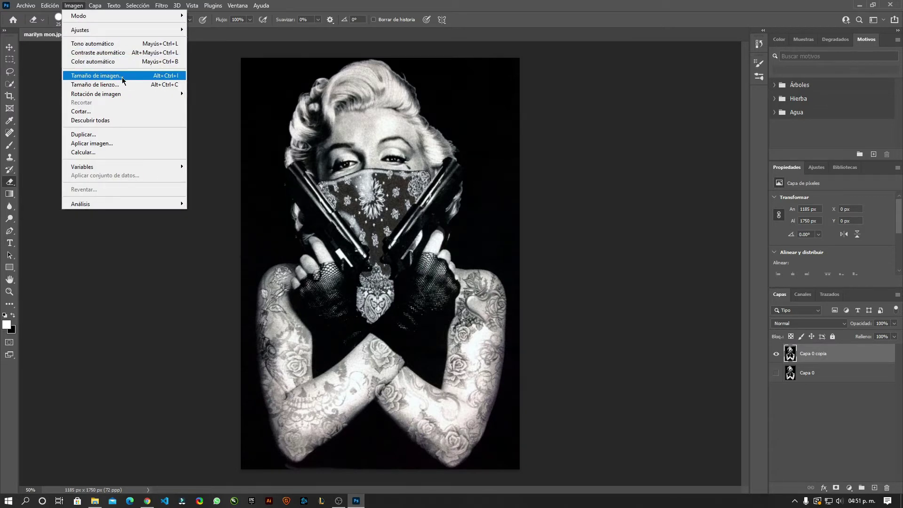
Resample the image to 300 px/pulgada and 26 cm width (3071 × 4535 px)
{"action": "left_click", "coordinate": [97, 76]}
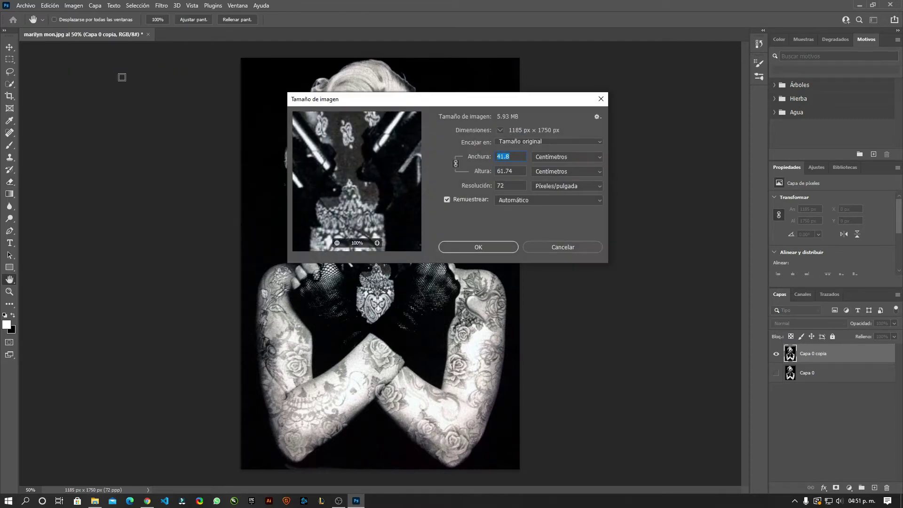
{"action": "left_click", "coordinate": [508, 185]}
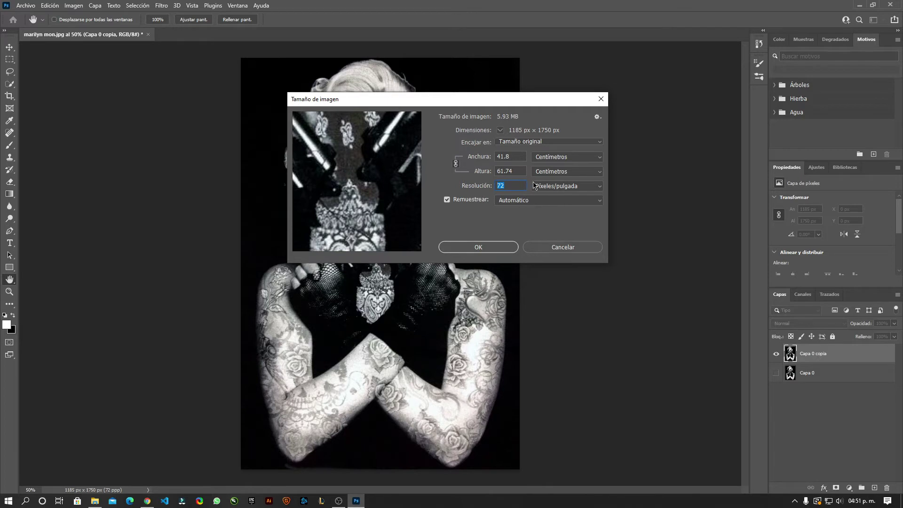
{"action": "type", "text": "600"}
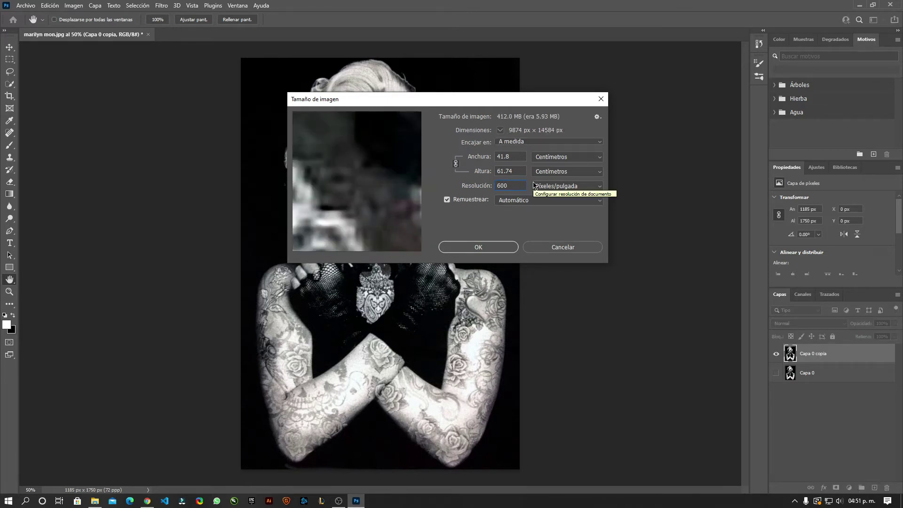
{"action": "left_click", "coordinate": [482, 185]}
{"action": "type", "text": "300"}
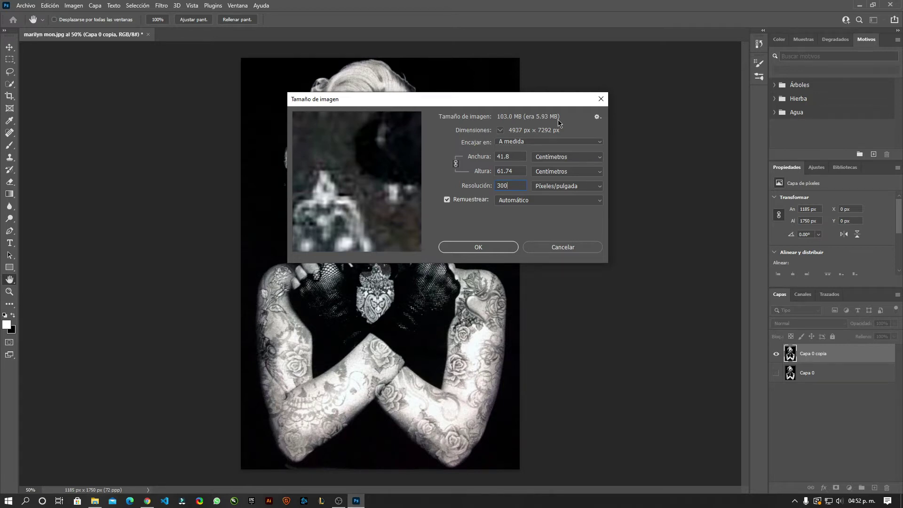
{"action": "double_click", "coordinate": [520, 157]}
{"action": "type", "text": "26"}
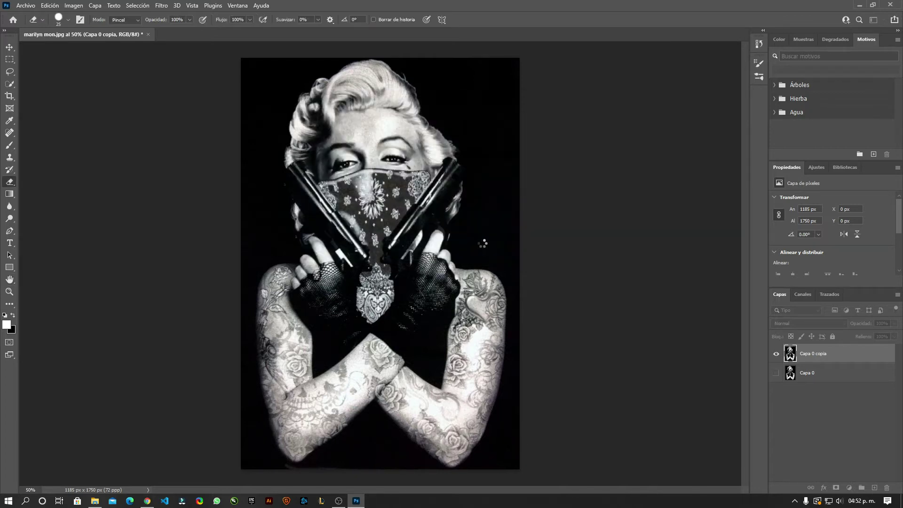
{"action": "scroll", "coordinate": [482, 243], "scroll_direction": "up", "scroll_amount": 5}
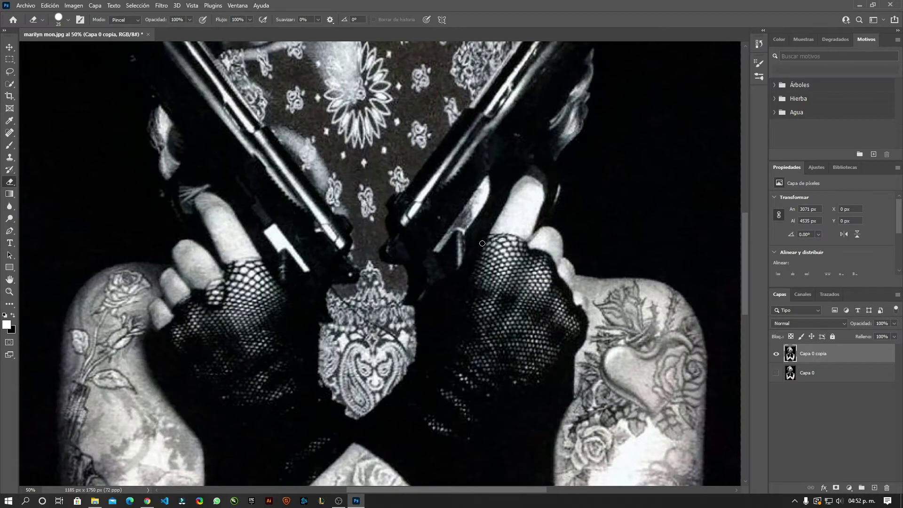
Convert to Escala de grises, merging layers into Capa 1 and discarding colour
{"action": "scroll", "coordinate": [482, 243], "scroll_direction": "down", "scroll_amount": 2}
{"action": "scroll", "coordinate": [484, 245], "scroll_direction": "down", "scroll_amount": 1}
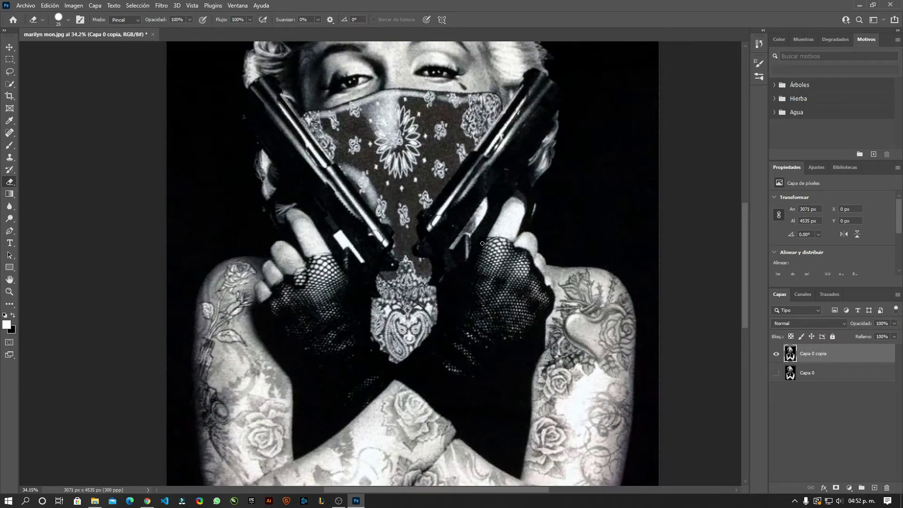
{"action": "scroll", "coordinate": [484, 245], "scroll_direction": "down", "scroll_amount": 2}
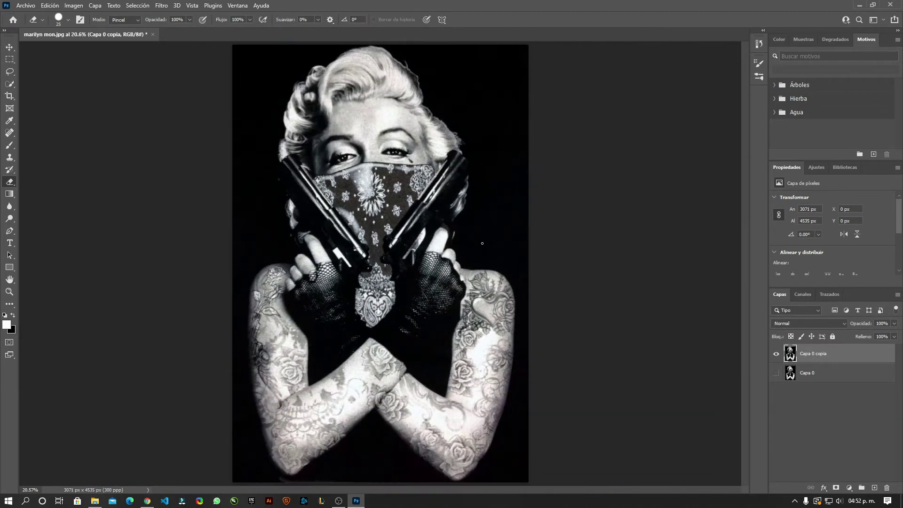
{"action": "left_click", "coordinate": [74, 8]}
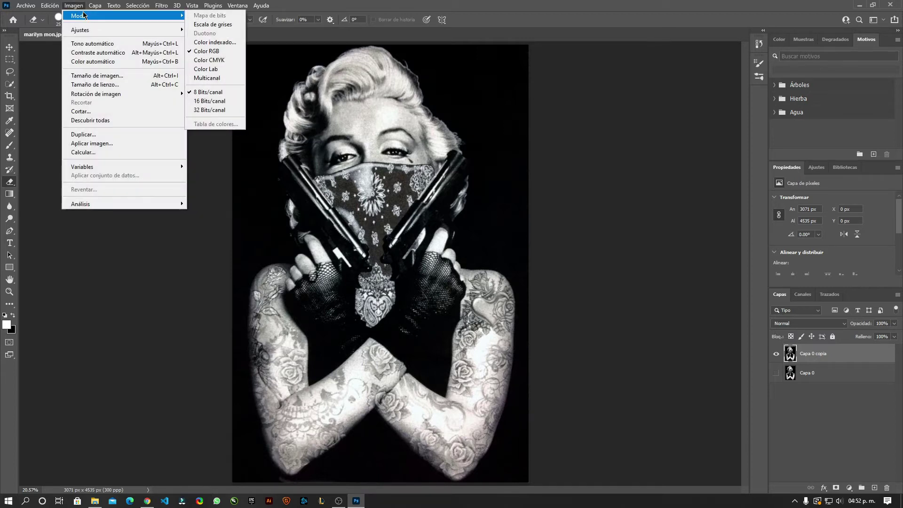
{"action": "left_click", "coordinate": [175, 9]}
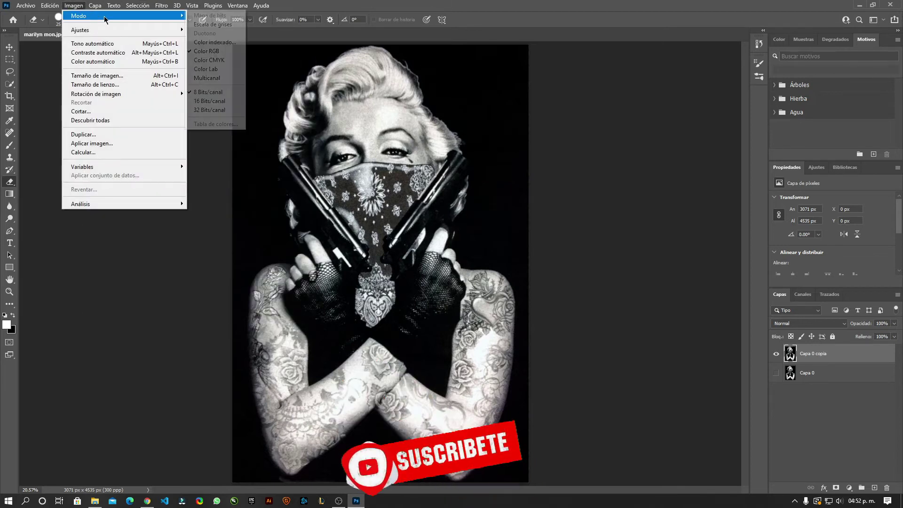
{"action": "left_click", "coordinate": [211, 26]}
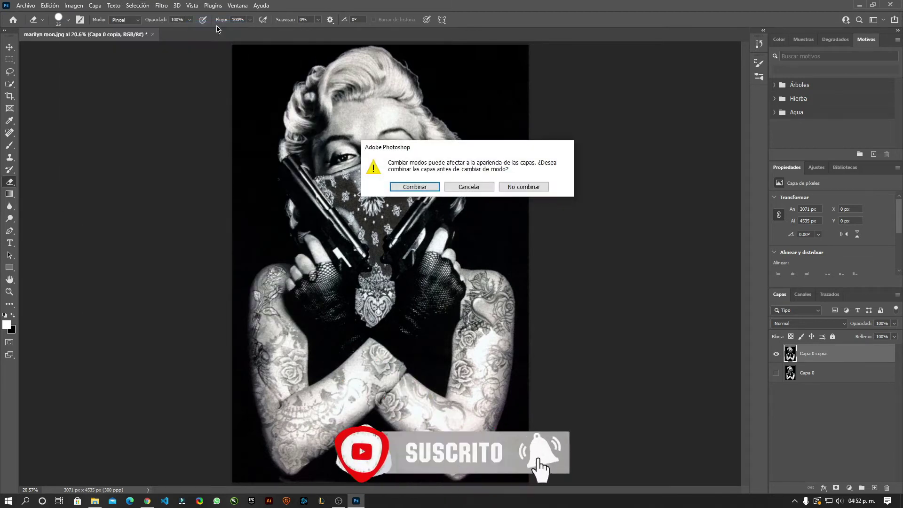
{"action": "left_click", "coordinate": [423, 188]}
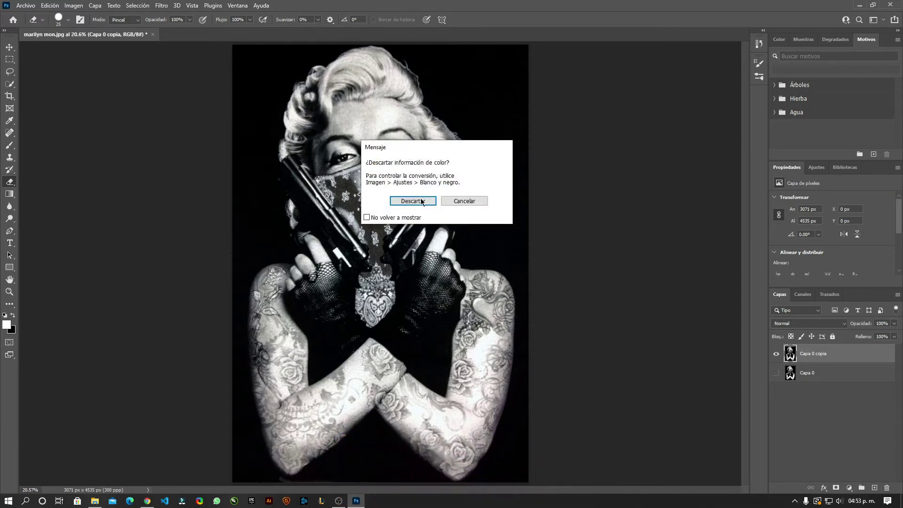
{"action": "left_click", "coordinate": [420, 201]}
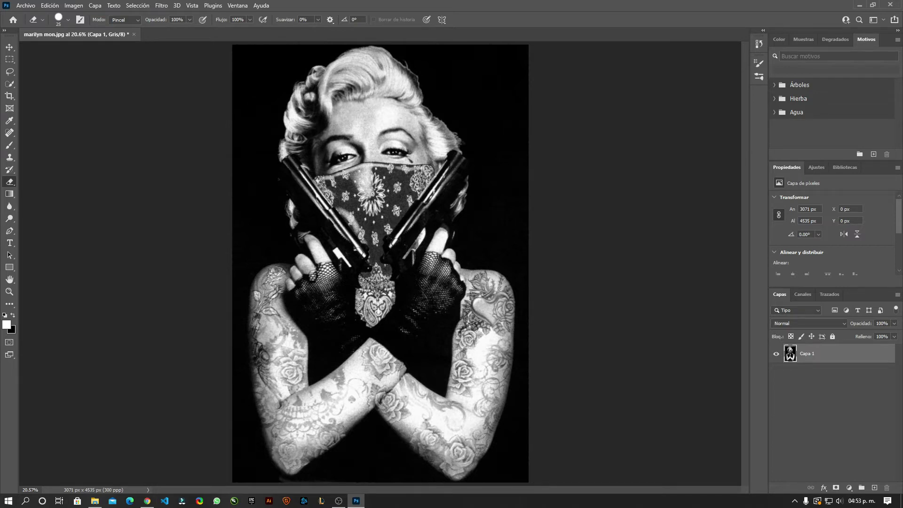
Add a Brillo/contraste adjustment layer over the Marilyn photo
{"action": "scroll", "coordinate": [388, 129], "scroll_direction": "up", "scroll_amount": 1}
{"action": "scroll", "coordinate": [393, 124], "scroll_direction": "up", "scroll_amount": 1}
{"action": "scroll", "coordinate": [397, 120], "scroll_direction": "up", "scroll_amount": 1}
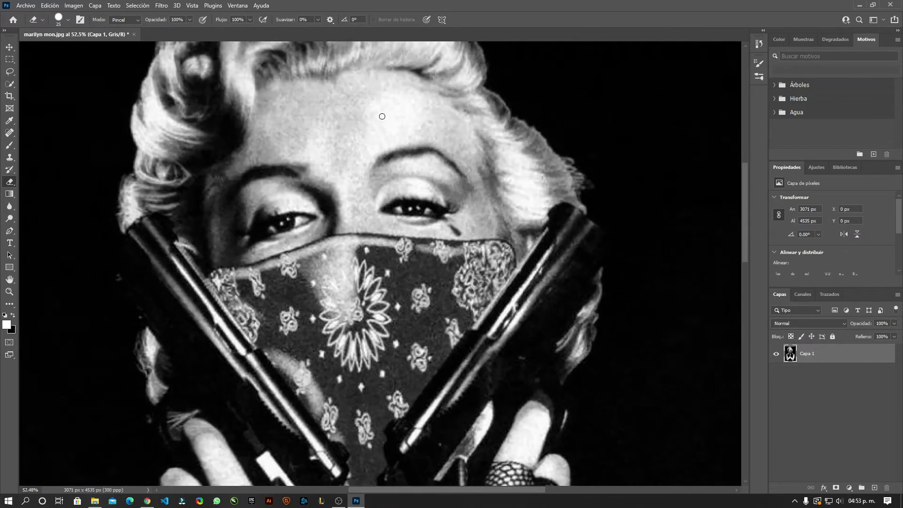
{"action": "scroll", "coordinate": [403, 114], "scroll_direction": "up", "scroll_amount": 1}
{"action": "scroll", "coordinate": [356, 168], "scroll_direction": "down", "scroll_amount": 1}
{"action": "scroll", "coordinate": [356, 168], "scroll_direction": "down", "scroll_amount": 1}
{"action": "scroll", "coordinate": [356, 168], "scroll_direction": "up", "scroll_amount": 1}
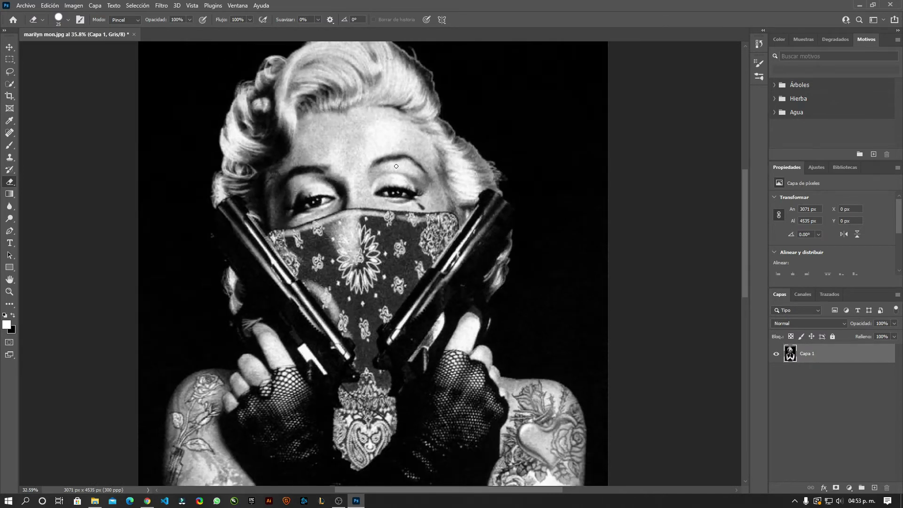
{"action": "left_click", "coordinate": [816, 170]}
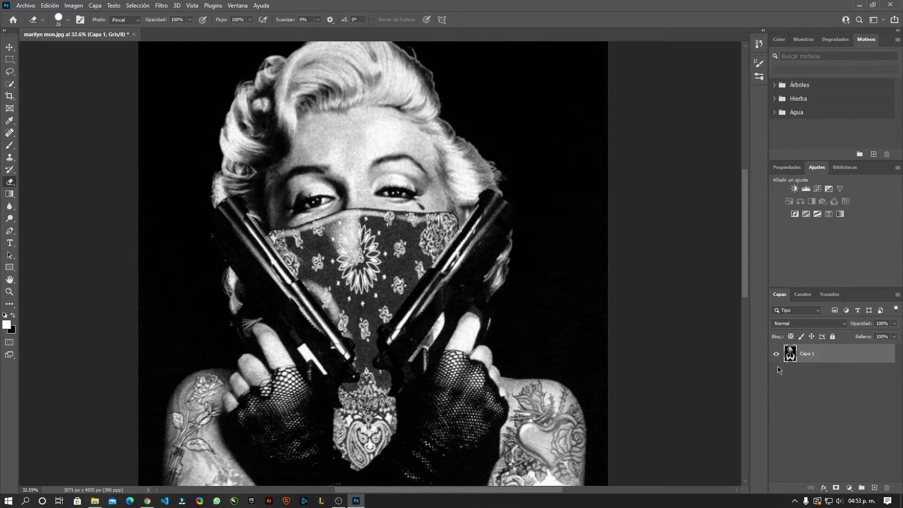
{"action": "left_click", "coordinate": [794, 189]}
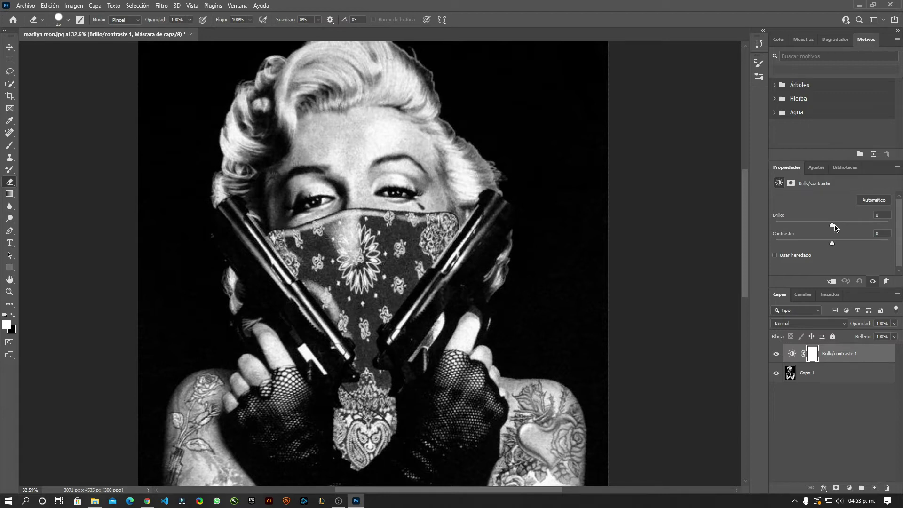
Set Brillo to 15 and Contraste to 21, then select Capa 1
{"action": "mouse_move", "coordinate": [848, 242]}
{"action": "left_mouse_down"}
{"action": "mouse_move", "coordinate": [870, 244]}
{"action": "mouse_move", "coordinate": [833, 244]}
{"action": "mouse_move", "coordinate": [843, 243]}
{"action": "left_mouse_up"}
{"action": "left_click_drag", "start_coordinate": [832, 224], "coordinate": [837, 225]}
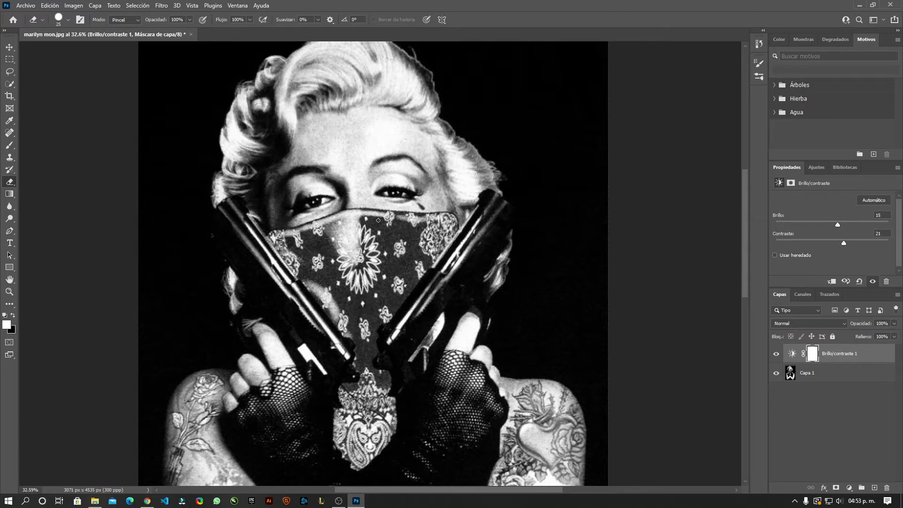
{"action": "scroll", "coordinate": [531, 331], "scroll_direction": "down", "scroll_amount": 1}
{"action": "scroll", "coordinate": [526, 331], "scroll_direction": "down", "scroll_amount": 2}
{"action": "scroll", "coordinate": [526, 331], "scroll_direction": "down", "scroll_amount": 2}
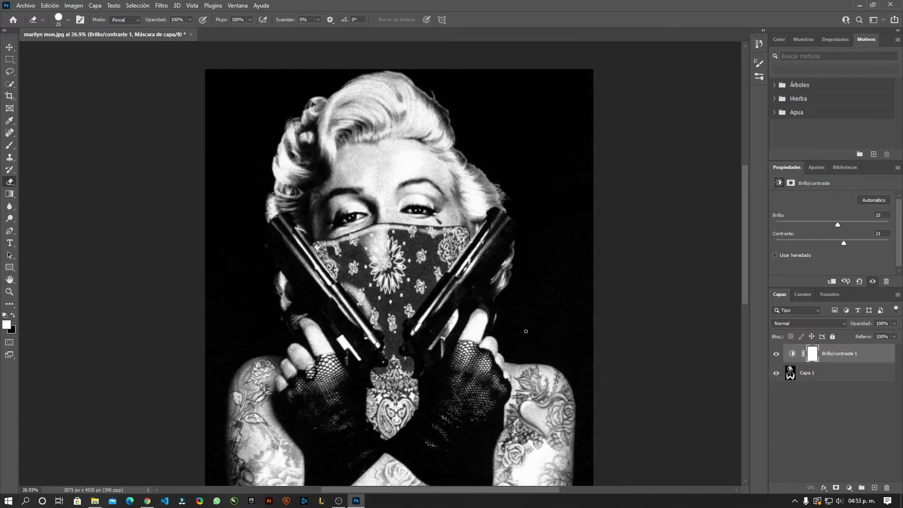
{"action": "scroll", "coordinate": [526, 331], "scroll_direction": "down", "scroll_amount": 2}
{"action": "scroll", "coordinate": [526, 331], "scroll_direction": "down", "scroll_amount": 1}
{"action": "scroll", "coordinate": [403, 405], "scroll_direction": "up", "scroll_amount": 3}
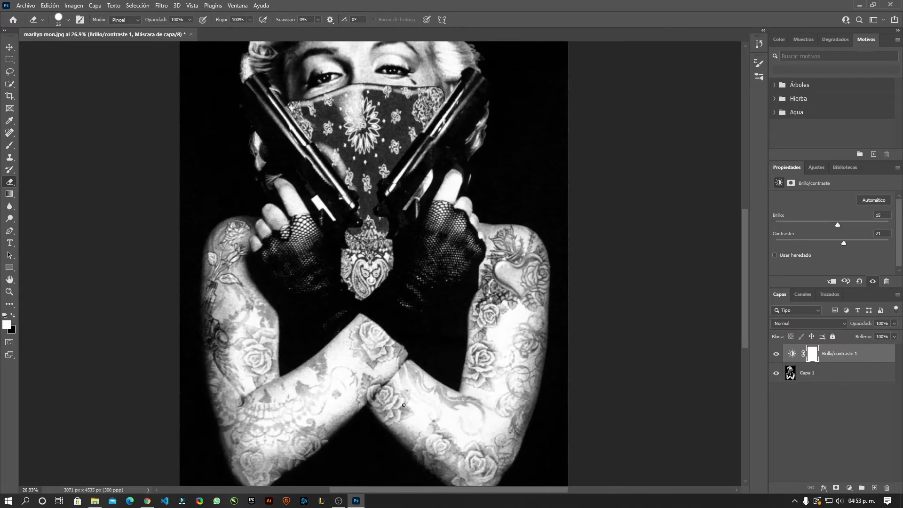
{"action": "left_click_drag", "start_coordinate": [836, 225], "coordinate": [837, 225]}
{"action": "scroll", "coordinate": [387, 285], "scroll_direction": "down", "scroll_amount": 1}
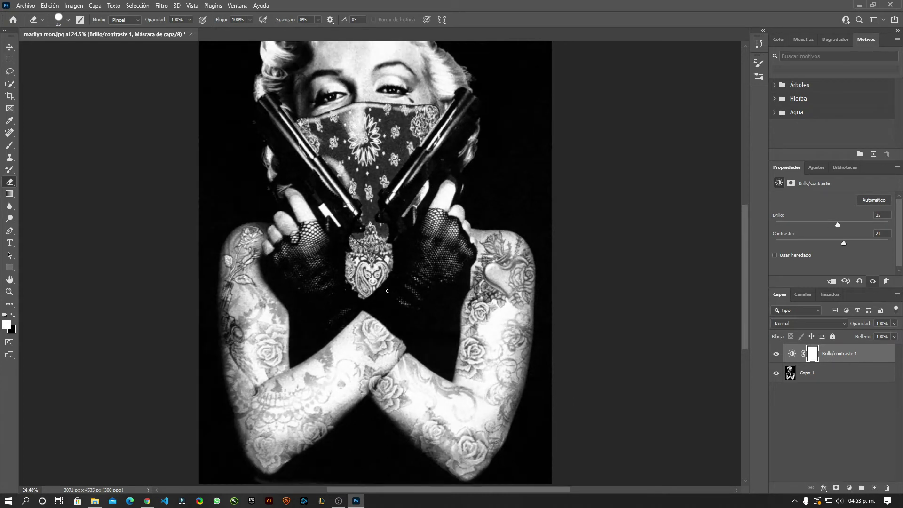
{"action": "scroll", "coordinate": [385, 292], "scroll_direction": "down", "scroll_amount": 2}
{"action": "scroll", "coordinate": [390, 288], "scroll_direction": "down", "scroll_amount": 1}
{"action": "scroll", "coordinate": [395, 284], "scroll_direction": "up", "scroll_amount": 1}
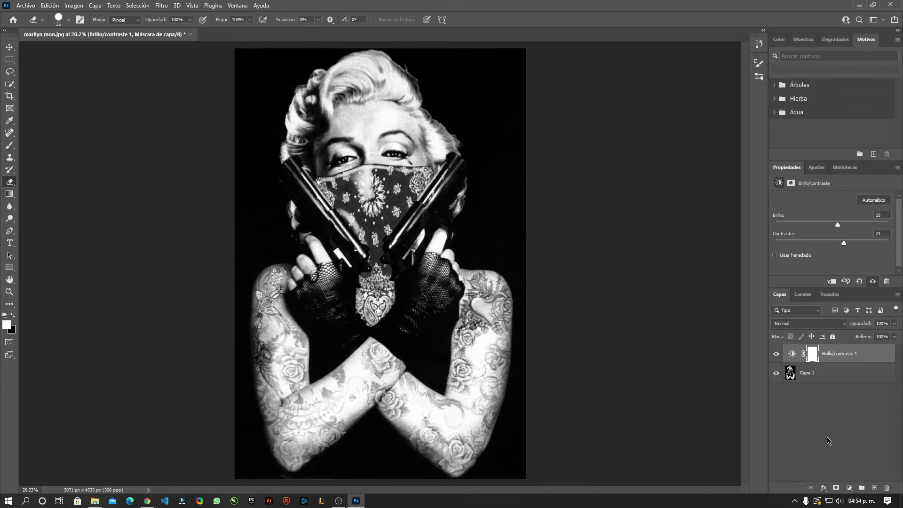
{"action": "left_click", "coordinate": [818, 379]}
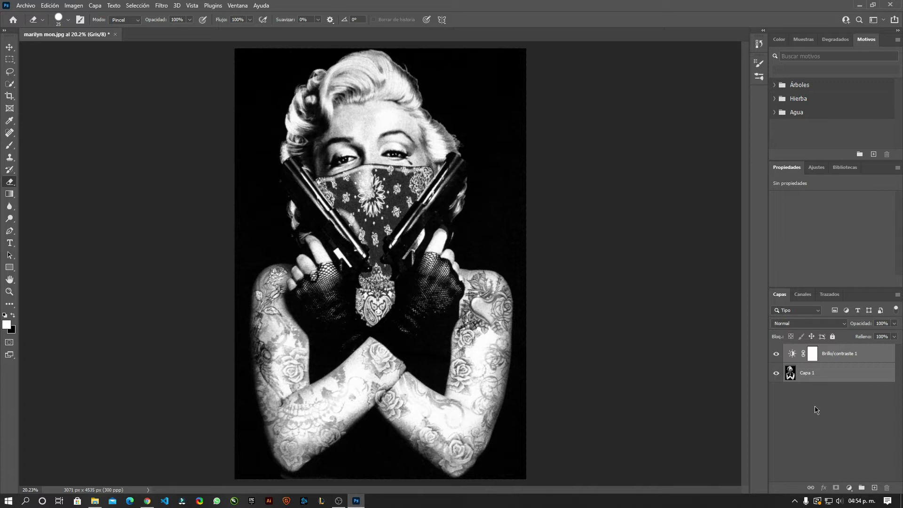
Stamp the visible layers into a merged layer with Ctrl+Alt+Shift+E
{"action": "key", "text": "alt+r"}
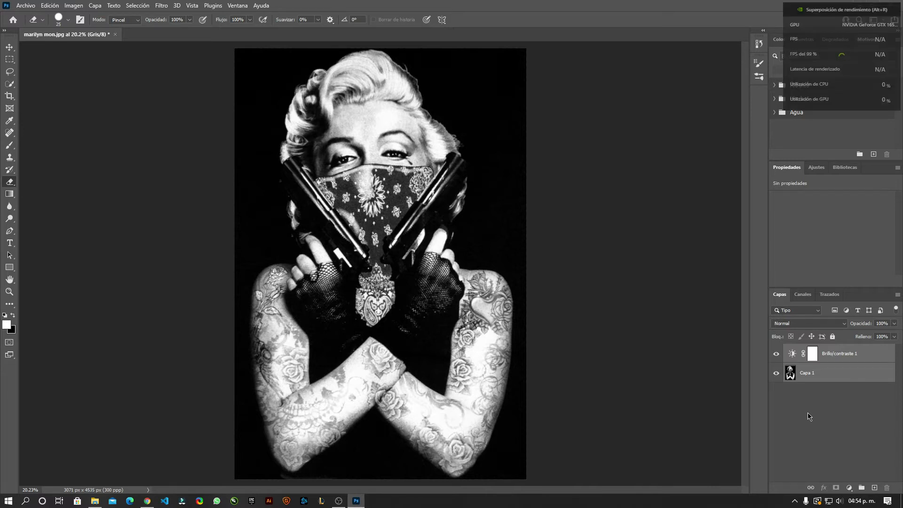
{"action": "key", "text": "ctrl+shift+alt+e"}
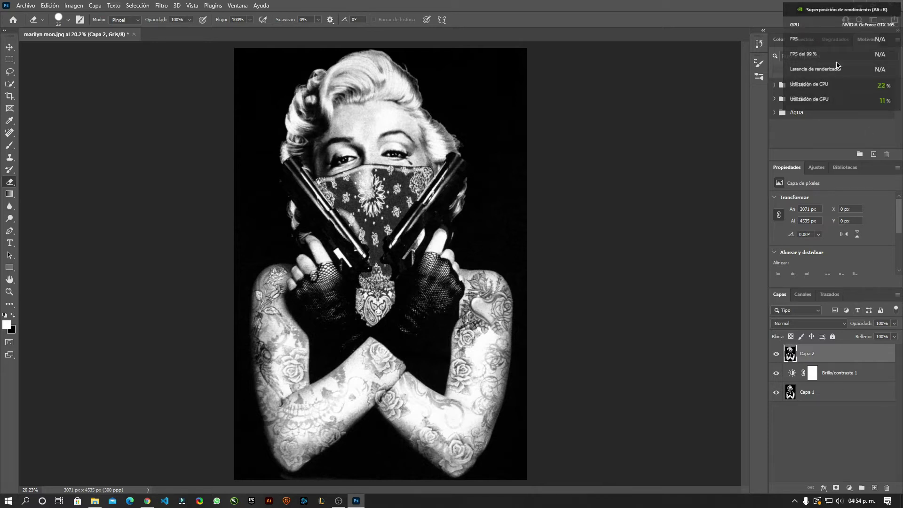
{"action": "left_click", "coordinate": [849, 418]}
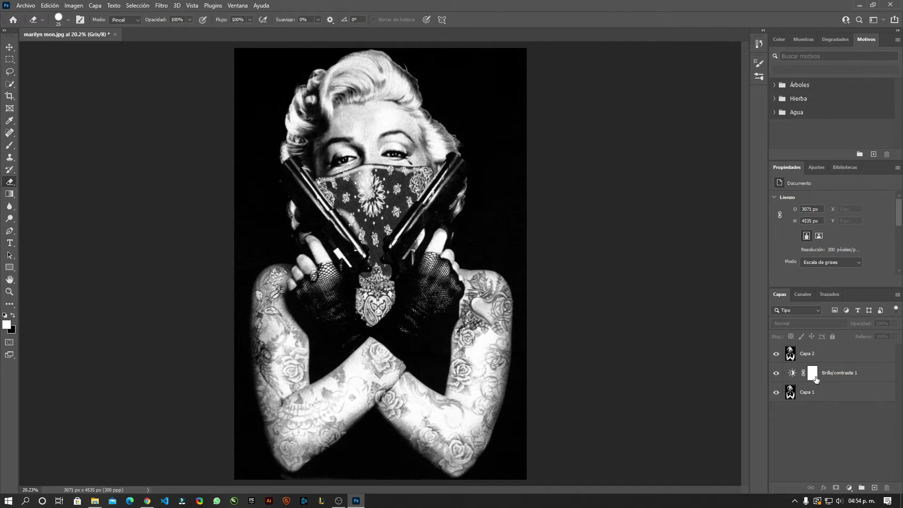
{"action": "left_click_drag", "start_coordinate": [816, 379], "coordinate": [817, 381]}
{"action": "key", "text": "ctrl+shift+alt+e"}
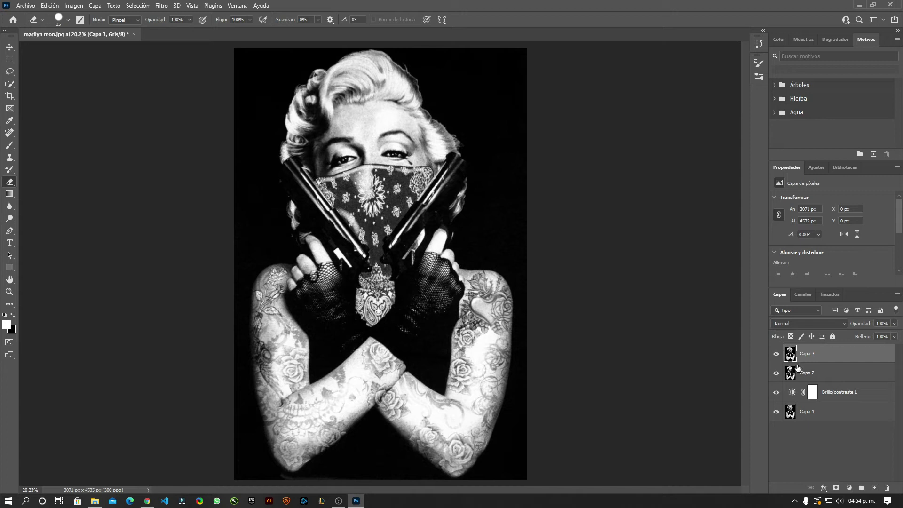
Hide Brillo/contraste 1 and Capa 1, delete the extra Capa 2, and select Capa 3
{"action": "left_click", "coordinate": [777, 392]}
{"action": "left_click", "coordinate": [776, 412]}
{"action": "left_click", "coordinate": [819, 373]}
{"action": "key", "text": "Delete"}
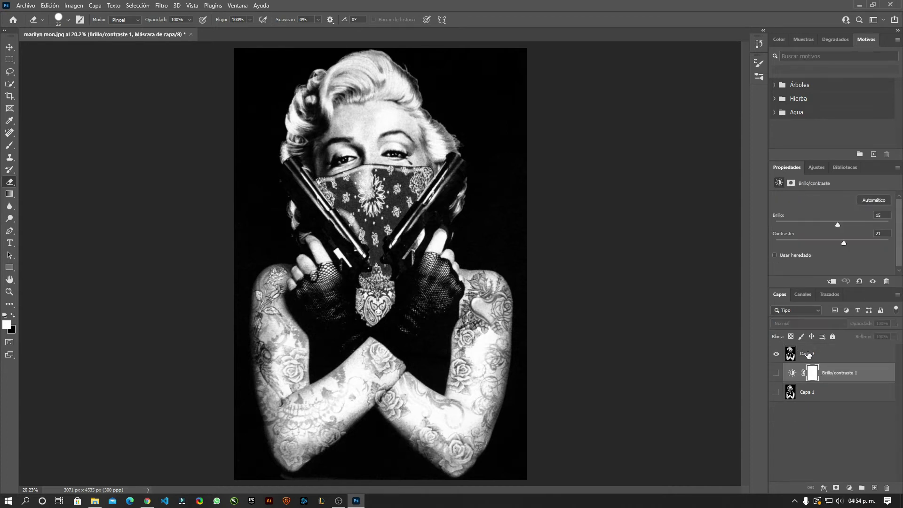
{"action": "left_click", "coordinate": [807, 354]}
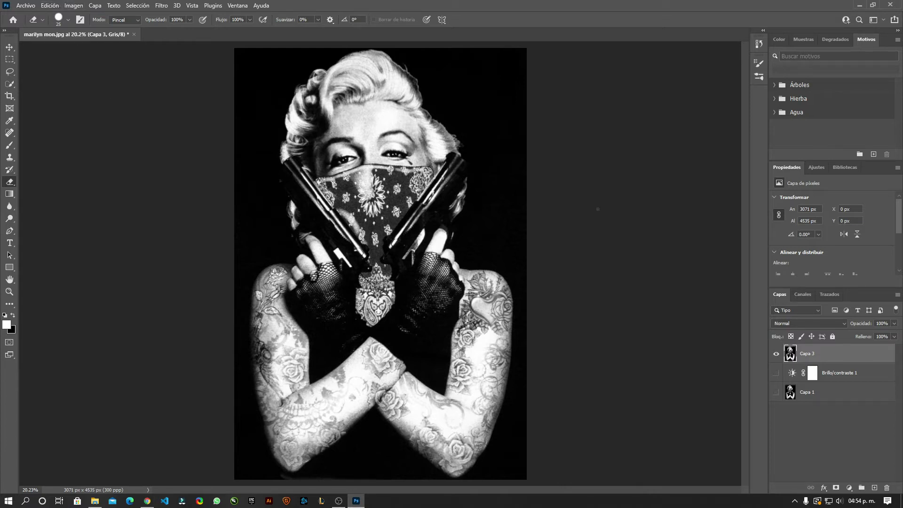
{"action": "left_click", "coordinate": [74, 6]}
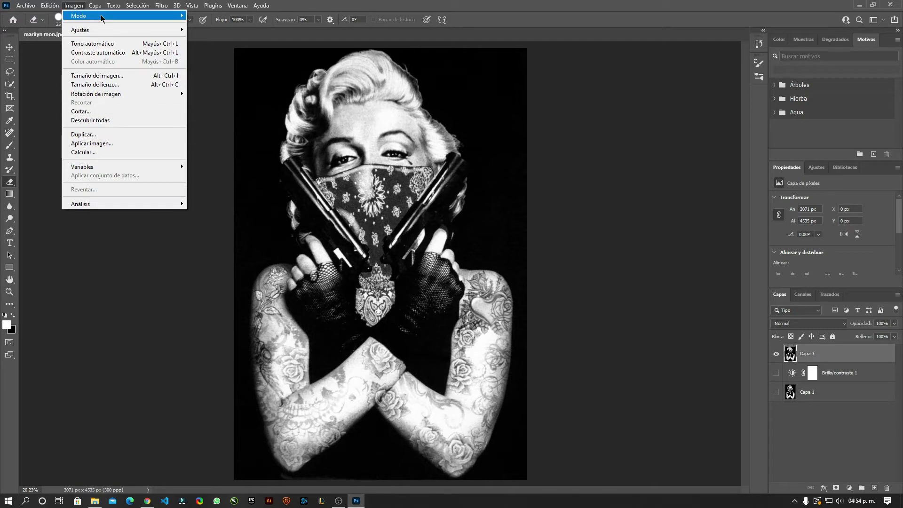
{"action": "left_click", "coordinate": [191, 36]}
Invert the merged Capa 3 into a negative with Ctrl+I
{"action": "left_click", "coordinate": [95, 6]}
{"action": "left_click", "coordinate": [872, 424]}
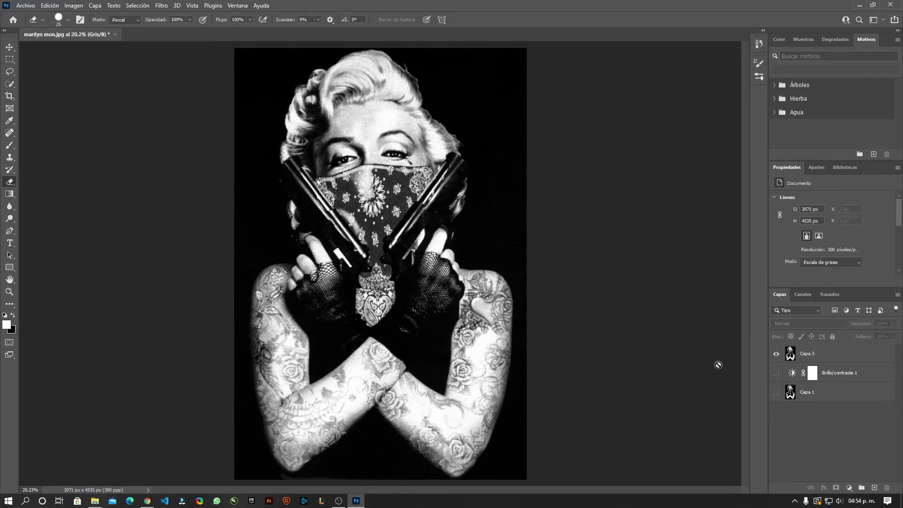
{"action": "left_click", "coordinate": [462, 271], "text": "ctrl"}
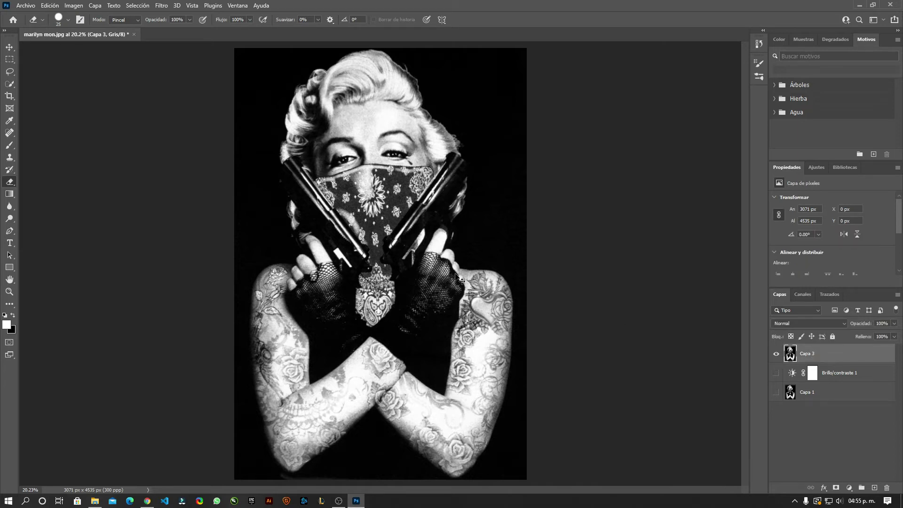
{"action": "key", "text": "ctrl+i"}
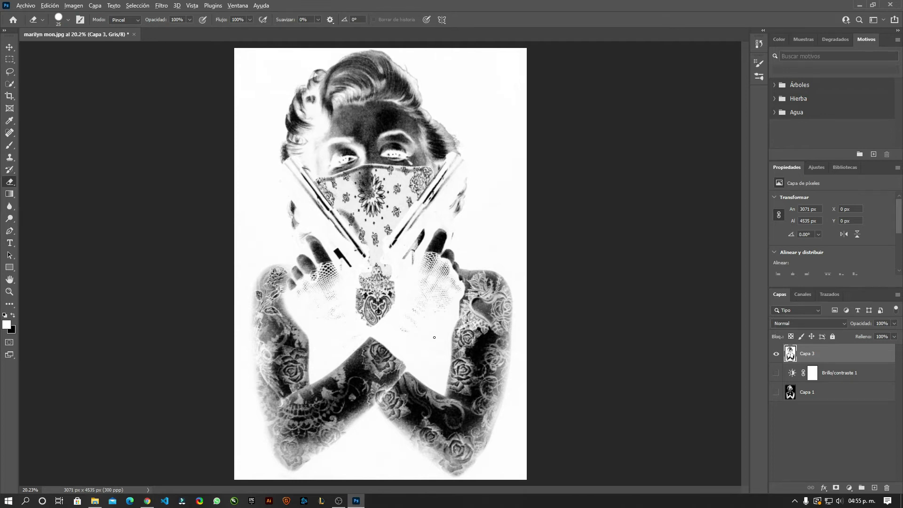
Zoom in and out to inspect the inverted Marilyn negative
{"action": "scroll", "coordinate": [449, 323], "scroll_direction": "up", "scroll_amount": 1}
{"action": "scroll", "coordinate": [413, 287], "scroll_direction": "up", "scroll_amount": 3}
{"action": "scroll", "coordinate": [380, 253], "scroll_direction": "down", "scroll_amount": 3}
{"action": "scroll", "coordinate": [380, 254], "scroll_direction": "up", "scroll_amount": 1}
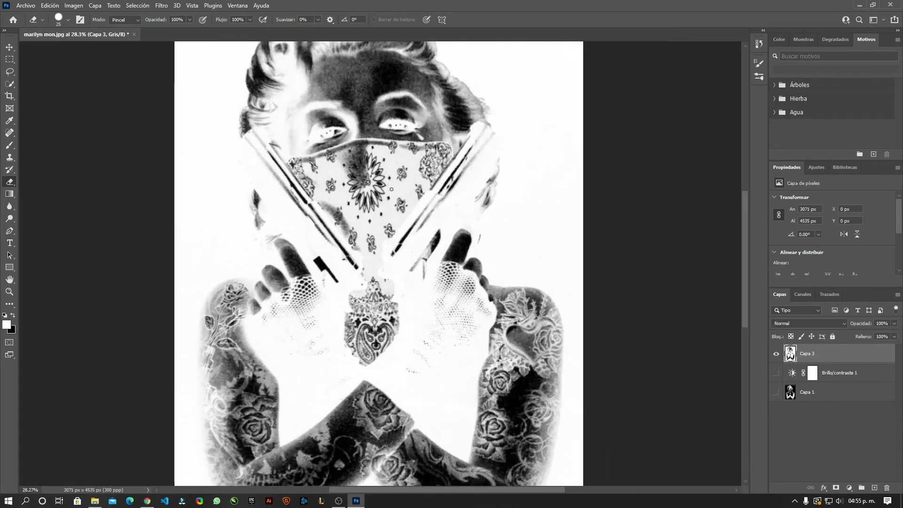
{"action": "scroll", "coordinate": [420, 223], "scroll_direction": "down", "scroll_amount": 3}
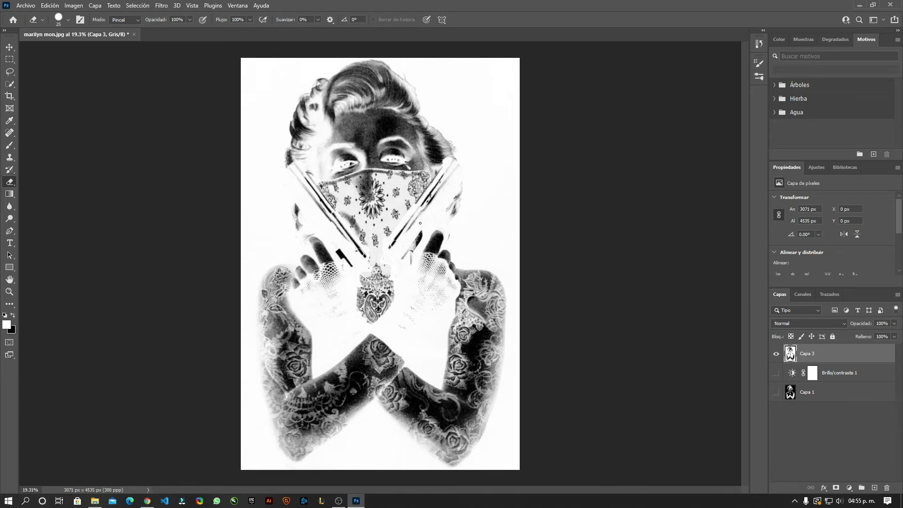
{"action": "scroll", "coordinate": [420, 223], "scroll_direction": "up", "scroll_amount": 2}
{"action": "scroll", "coordinate": [384, 100], "scroll_direction": "up", "scroll_amount": 2}
{"action": "scroll", "coordinate": [440, 153], "scroll_direction": "up", "scroll_amount": 3}
{"action": "scroll", "coordinate": [441, 154], "scroll_direction": "down", "scroll_amount": 4}
{"action": "scroll", "coordinate": [441, 155], "scroll_direction": "up", "scroll_amount": 1}
{"action": "scroll", "coordinate": [446, 155], "scroll_direction": "up", "scroll_amount": 2}
{"action": "scroll", "coordinate": [452, 157], "scroll_direction": "down", "scroll_amount": 2}
{"action": "scroll", "coordinate": [452, 158], "scroll_direction": "down", "scroll_amount": 2}
{"action": "scroll", "coordinate": [446, 167], "scroll_direction": "down", "scroll_amount": 2}
{"action": "scroll", "coordinate": [440, 176], "scroll_direction": "down", "scroll_amount": 1}
{"action": "scroll", "coordinate": [432, 185], "scroll_direction": "down", "scroll_amount": 1}
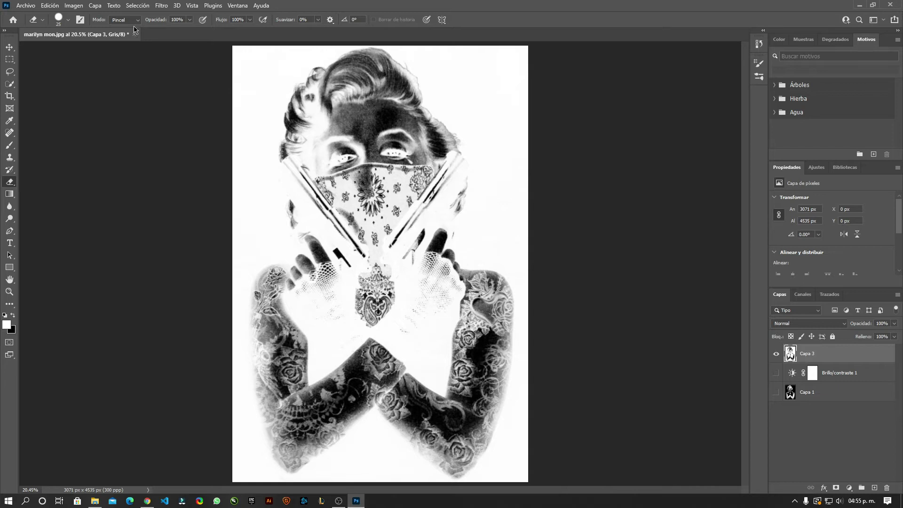
{"action": "left_click", "coordinate": [73, 7]}
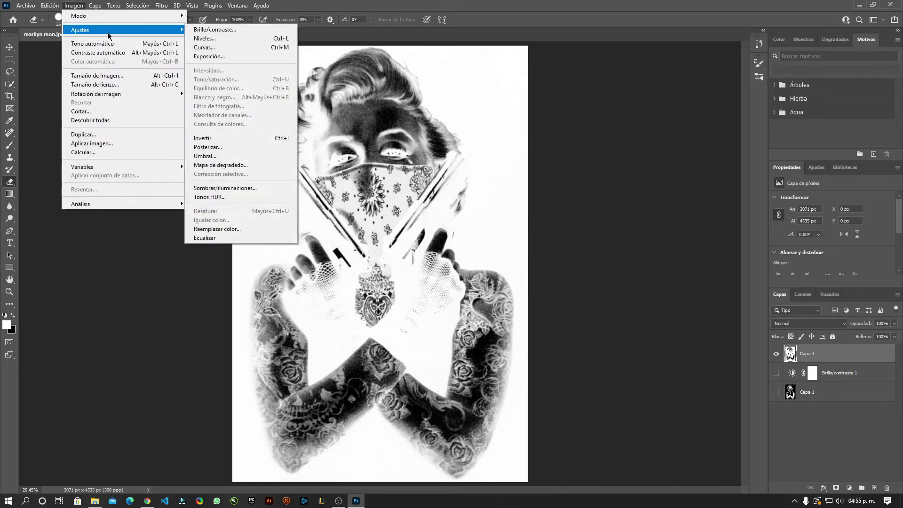
Flatten and convert to Mapa de bits at 300 ppi with the Trama de semitonos method
{"action": "mouse_move", "coordinate": [123, 15]}
{"action": "left_click", "coordinate": [218, 17]}
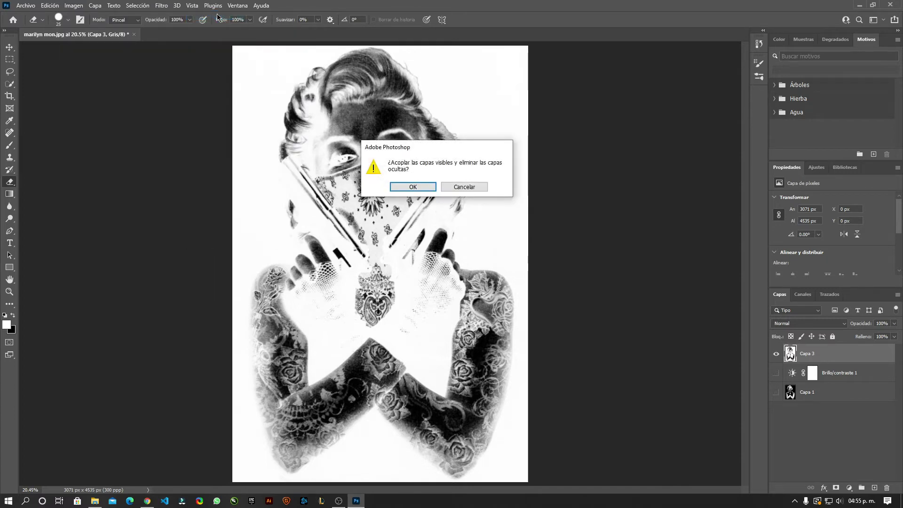
{"action": "left_click", "coordinate": [411, 187]}
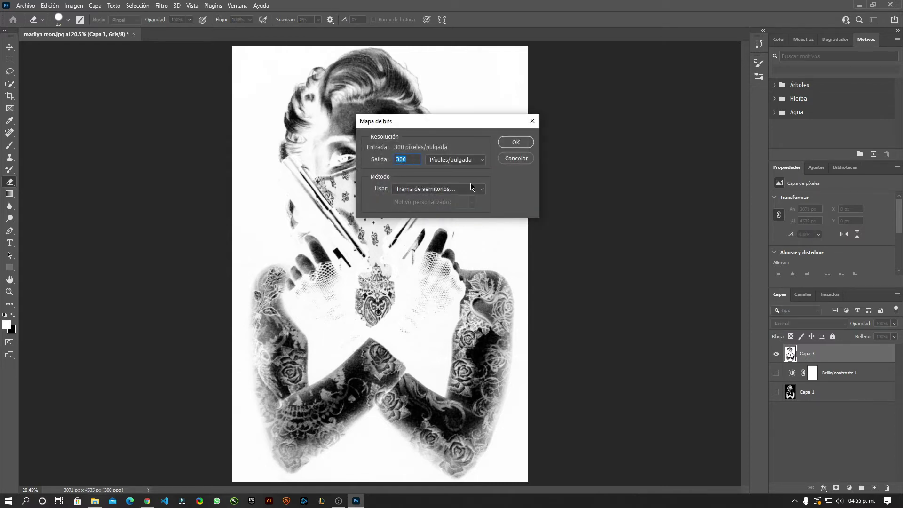
{"action": "left_click", "coordinate": [414, 159]}
{"action": "double_click", "coordinate": [413, 159]}
{"action": "left_click", "coordinate": [430, 190]}
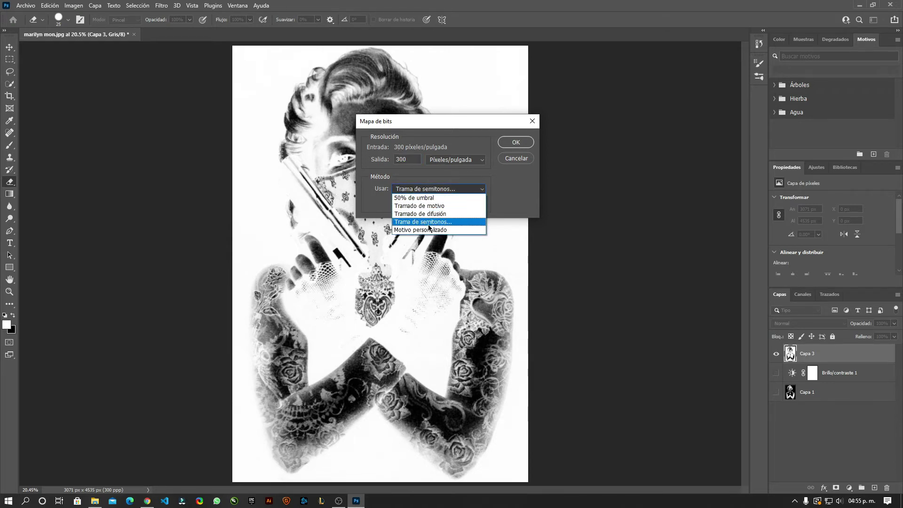
{"action": "left_click", "coordinate": [414, 222]}
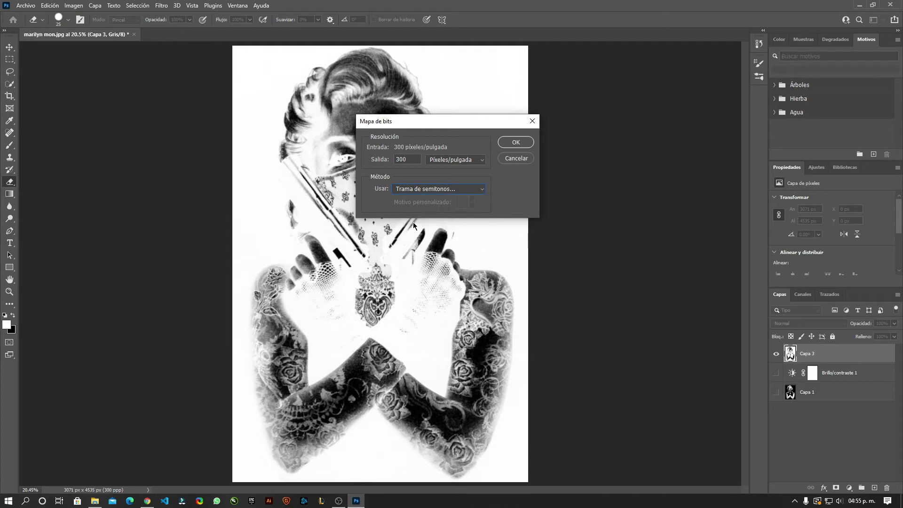
{"action": "left_click", "coordinate": [525, 142]}
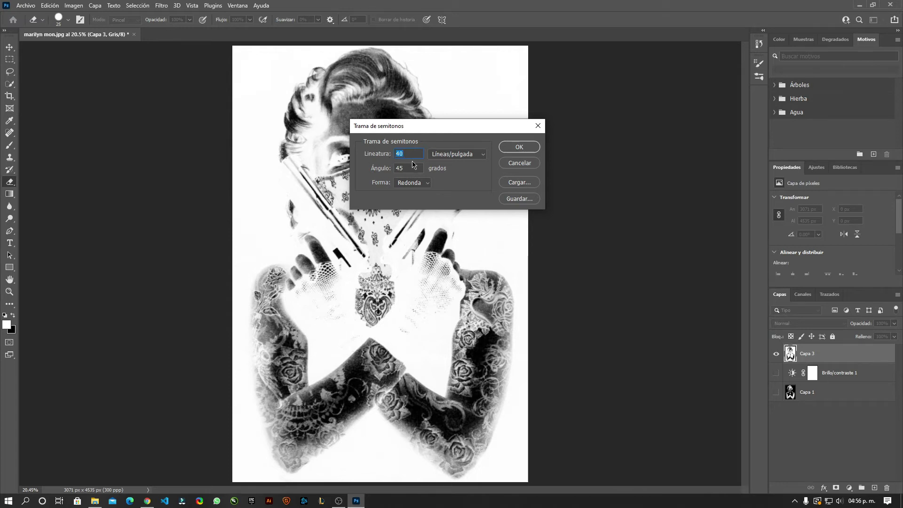
Set the halftone screen to 40 lines per inch, 45° angle, round shape
{"action": "left_click_drag", "start_coordinate": [412, 166], "coordinate": [382, 168]}
{"action": "double_click", "coordinate": [411, 149]}
{"action": "left_click", "coordinate": [511, 148]}
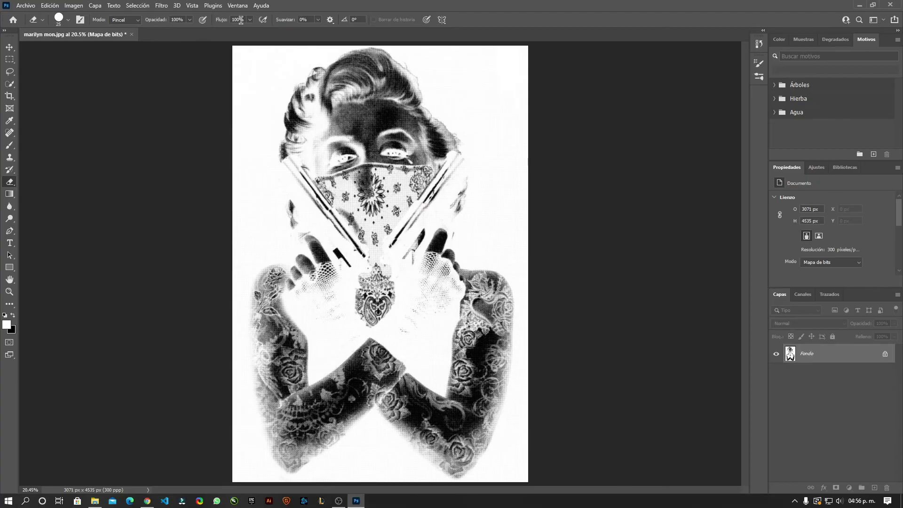
{"action": "scroll", "coordinate": [329, 51], "scroll_direction": "up", "scroll_amount": 1}
{"action": "scroll", "coordinate": [329, 51], "scroll_direction": "up", "scroll_amount": 2}
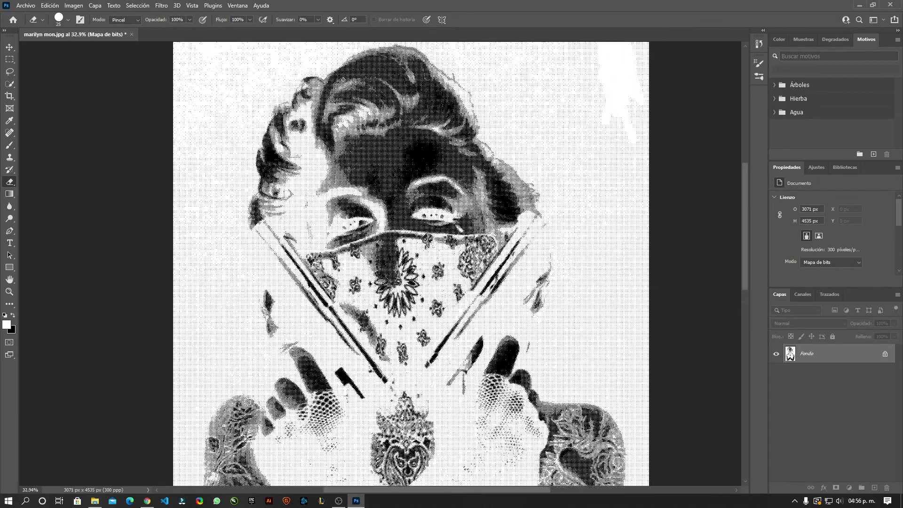
{"action": "scroll", "coordinate": [329, 51], "scroll_direction": "up", "scroll_amount": 2}
{"action": "scroll", "coordinate": [339, 94], "scroll_direction": "up", "scroll_amount": 1}
{"action": "scroll", "coordinate": [342, 213], "scroll_direction": "up", "scroll_amount": 1}
{"action": "scroll", "coordinate": [342, 213], "scroll_direction": "up", "scroll_amount": 1}
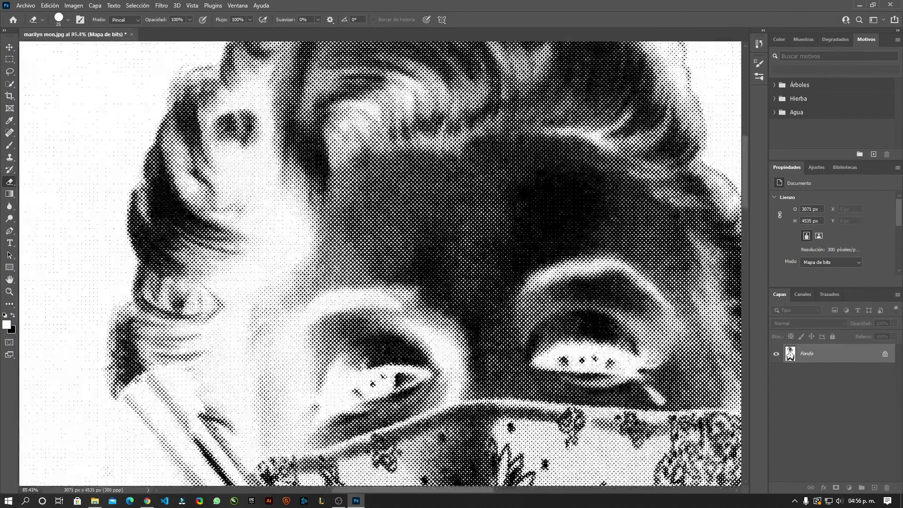
{"action": "scroll", "coordinate": [342, 213], "scroll_direction": "up", "scroll_amount": 2}
{"action": "scroll", "coordinate": [342, 213], "scroll_direction": "up", "scroll_amount": 1}
{"action": "scroll", "coordinate": [341, 213], "scroll_direction": "up", "scroll_amount": 2}
{"action": "scroll", "coordinate": [341, 213], "scroll_direction": "up", "scroll_amount": 1}
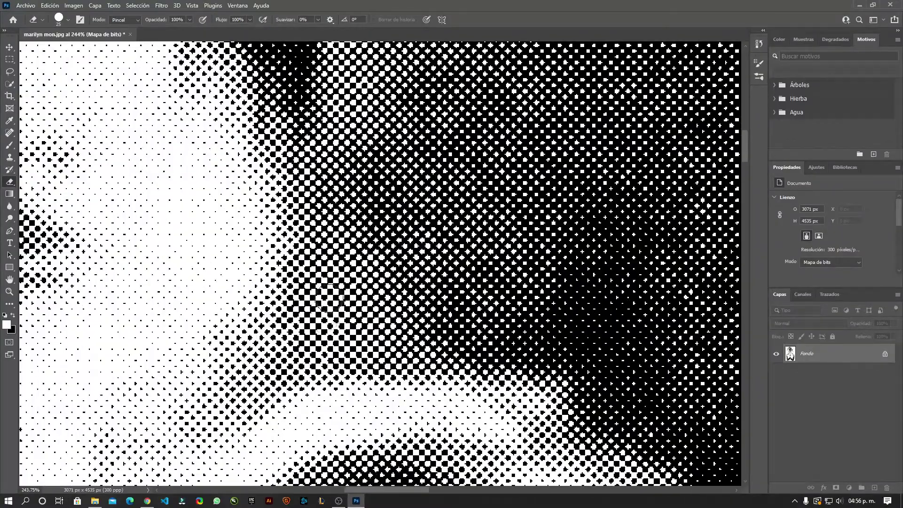
{"action": "scroll", "coordinate": [330, 150], "scroll_direction": "down", "scroll_amount": 1}
{"action": "scroll", "coordinate": [353, 169], "scroll_direction": "down", "scroll_amount": 1}
{"action": "scroll", "coordinate": [372, 182], "scroll_direction": "down", "scroll_amount": 1}
{"action": "scroll", "coordinate": [372, 182], "scroll_direction": "down", "scroll_amount": 3}
{"action": "scroll", "coordinate": [409, 169], "scroll_direction": "down", "scroll_amount": 3}
{"action": "scroll", "coordinate": [446, 155], "scroll_direction": "down", "scroll_amount": 3}
{"action": "scroll", "coordinate": [484, 142], "scroll_direction": "down", "scroll_amount": 3}
{"action": "left_click_drag", "start_coordinate": [497, 342], "coordinate": [477, 241]}
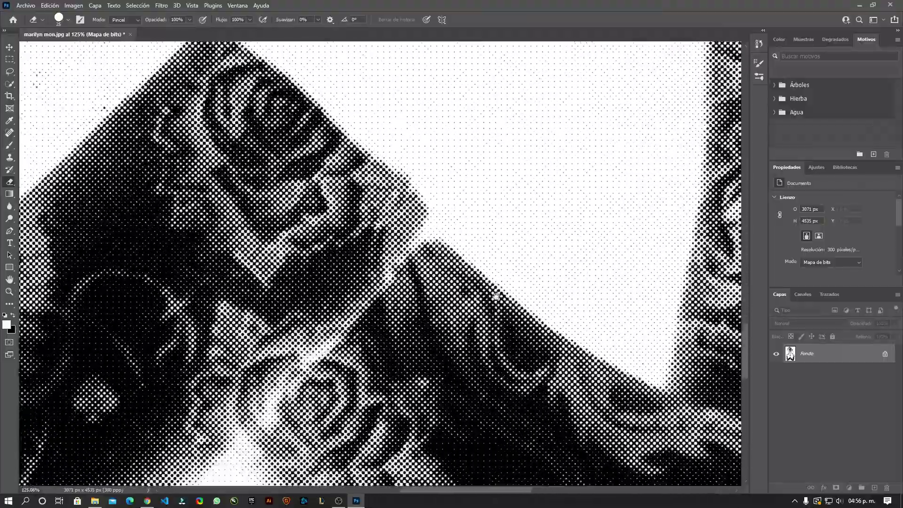
{"action": "mouse_move", "coordinate": [494, 332]}
{"action": "left_mouse_down"}
{"action": "mouse_move", "coordinate": [267, 168]}
{"action": "mouse_move", "coordinate": [444, 339]}
{"action": "mouse_move", "coordinate": [484, 237]}
{"action": "left_mouse_up"}
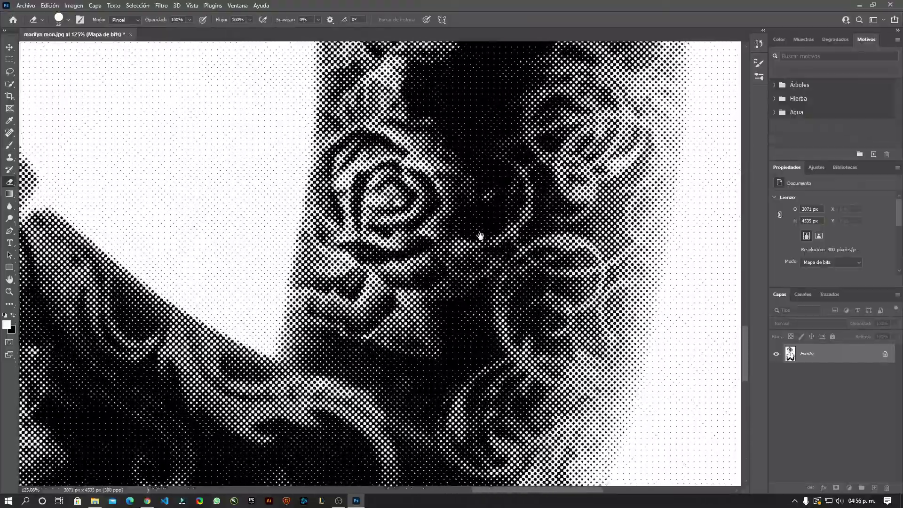
{"action": "scroll", "coordinate": [480, 231], "scroll_direction": "down", "scroll_amount": 5}
{"action": "scroll", "coordinate": [456, 207], "scroll_direction": "down", "scroll_amount": 2}
{"action": "scroll", "coordinate": [433, 183], "scroll_direction": "down", "scroll_amount": 2}
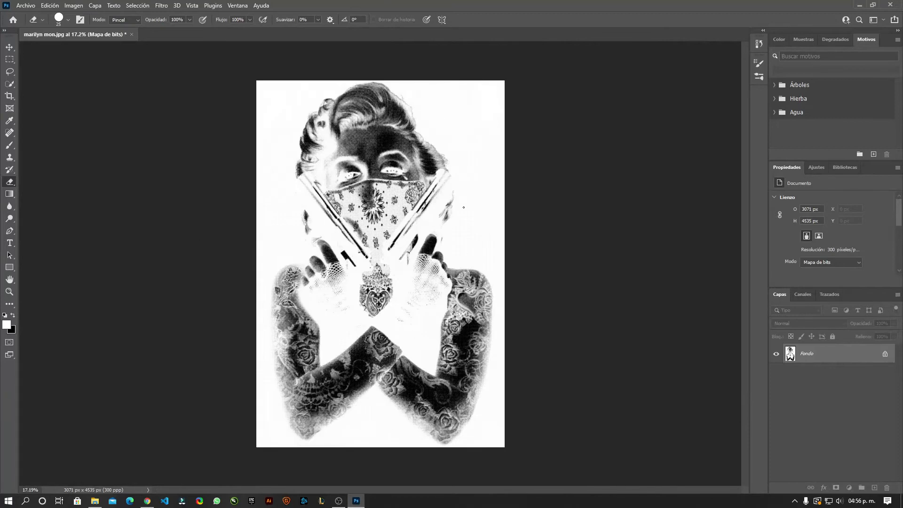
{"action": "scroll", "coordinate": [409, 162], "scroll_direction": "up", "scroll_amount": 1}
{"action": "scroll", "coordinate": [384, 140], "scroll_direction": "down", "scroll_amount": 1}
{"action": "scroll", "coordinate": [384, 140], "scroll_direction": "down", "scroll_amount": 1}
{"action": "scroll", "coordinate": [388, 149], "scroll_direction": "up", "scroll_amount": 1}
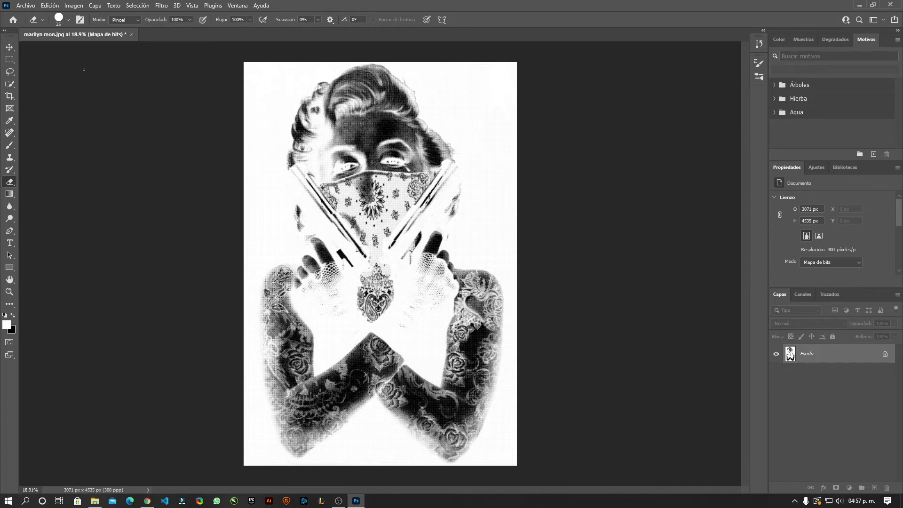
{"action": "left_click", "coordinate": [25, 5]}
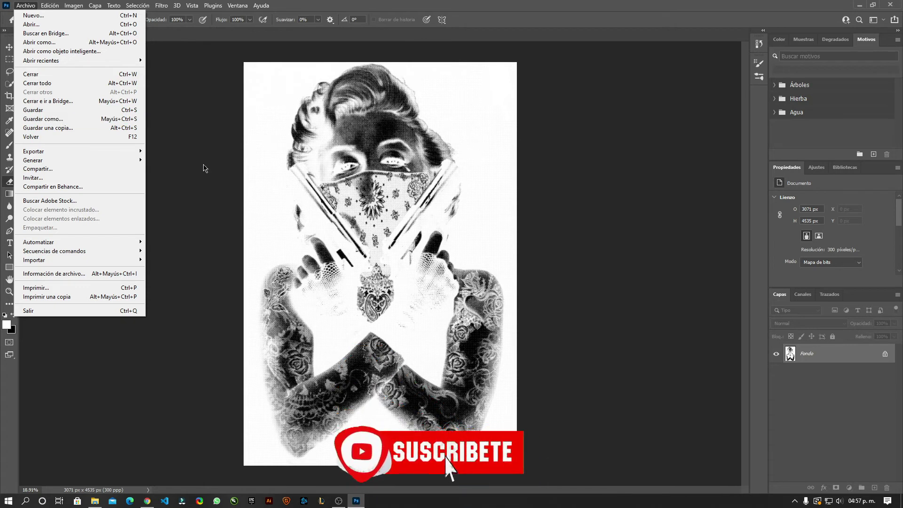
Create Sin título-1 from the 11 x 17 in @ 300 ppi grayscale preset, then return to the marilyn tab
{"action": "left_click", "coordinate": [836, 353]}
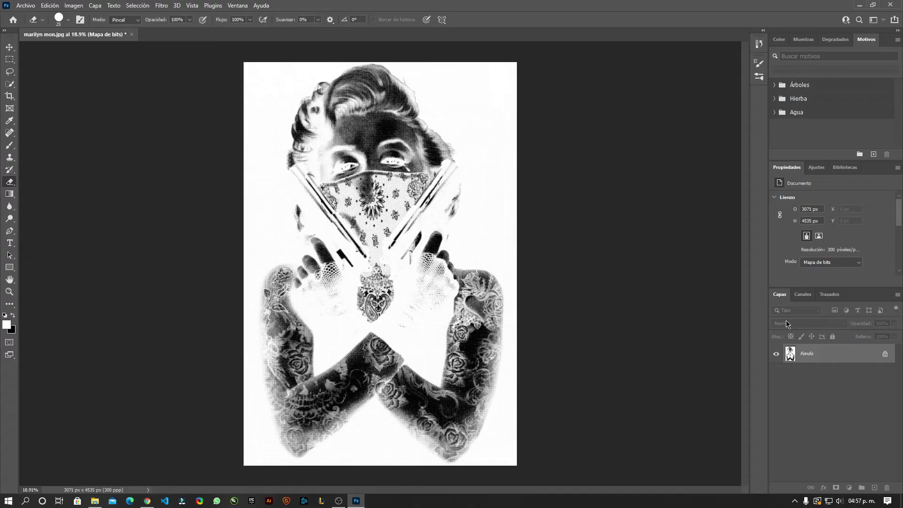
{"action": "scroll", "coordinate": [445, 295], "scroll_direction": "up", "scroll_amount": 5}
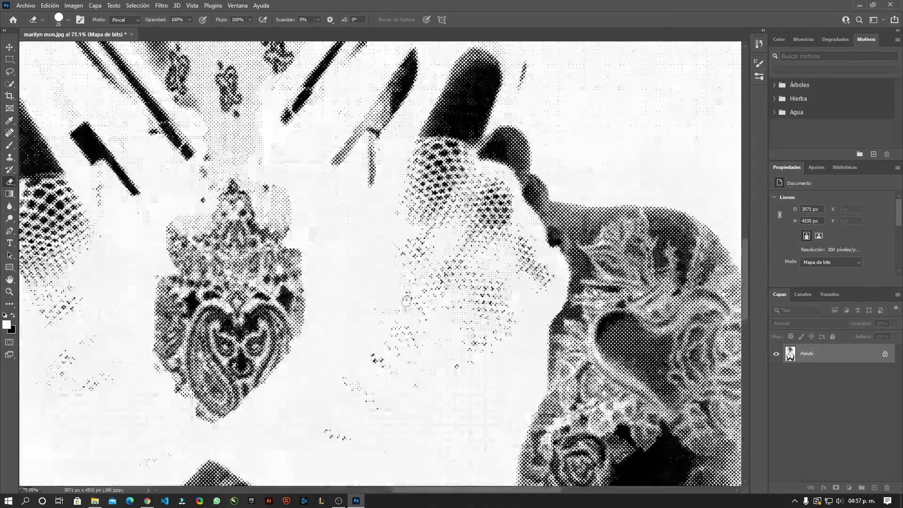
{"action": "scroll", "coordinate": [475, 238], "scroll_direction": "up", "scroll_amount": 3}
{"action": "scroll", "coordinate": [475, 238], "scroll_direction": "down", "scroll_amount": 5}
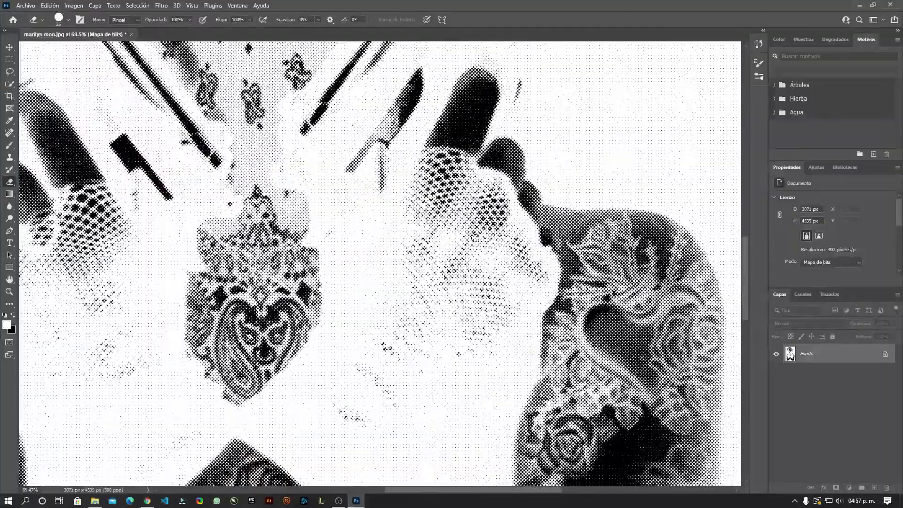
{"action": "scroll", "coordinate": [406, 149], "scroll_direction": "up", "scroll_amount": 1}
{"action": "scroll", "coordinate": [405, 149], "scroll_direction": "up", "scroll_amount": 1}
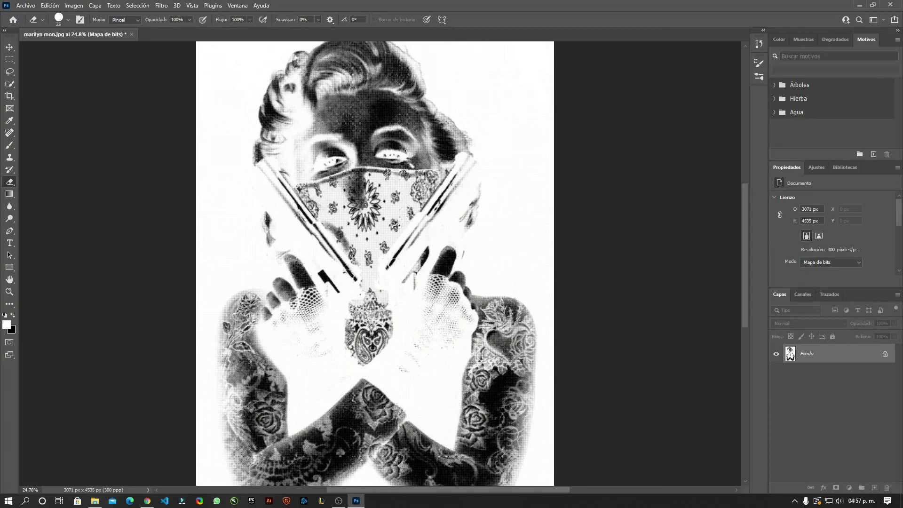
{"action": "left_click", "coordinate": [25, 5]}
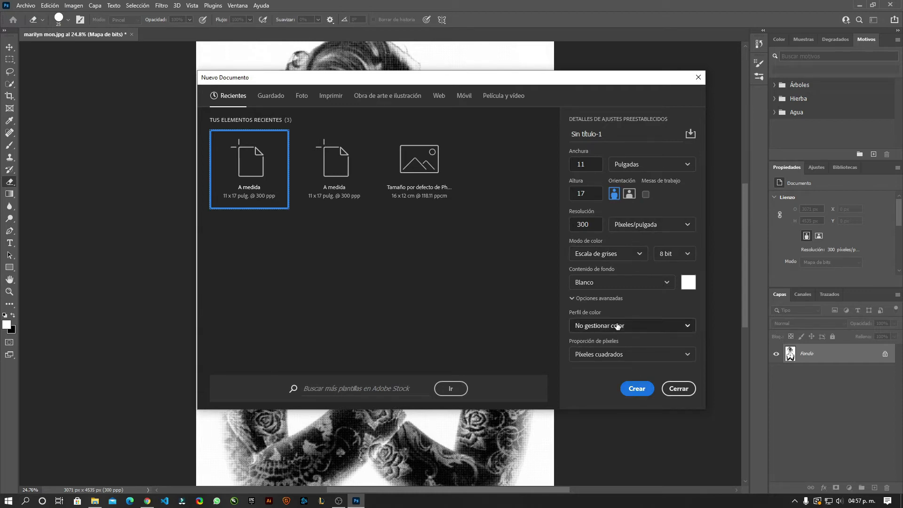
{"action": "left_click", "coordinate": [637, 389]}
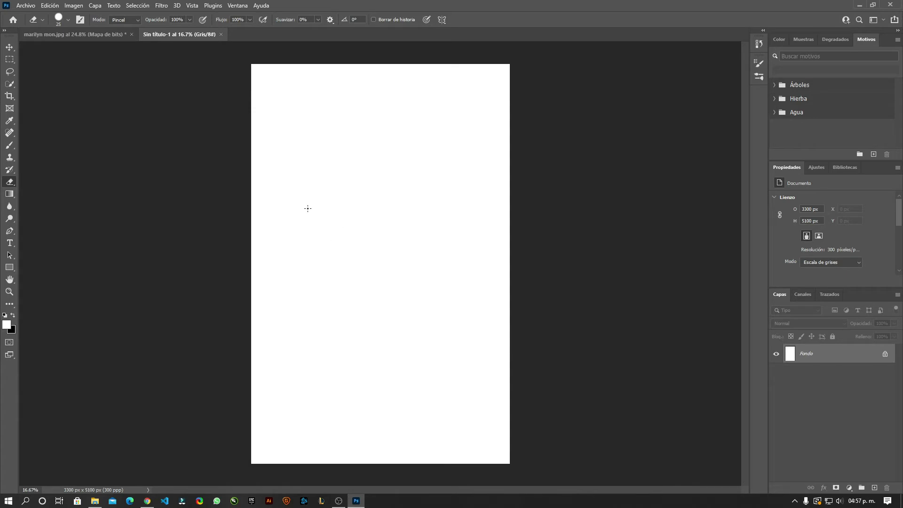
{"action": "left_click", "coordinate": [74, 35]}
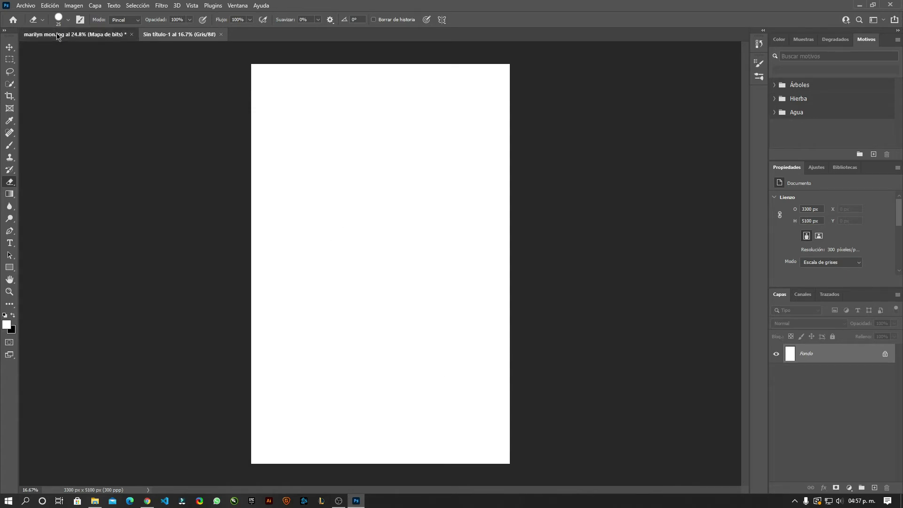
Load the Mapa de bits channel as a selection, invert it, then go to Sin título-1
{"action": "left_click", "coordinate": [801, 296]}
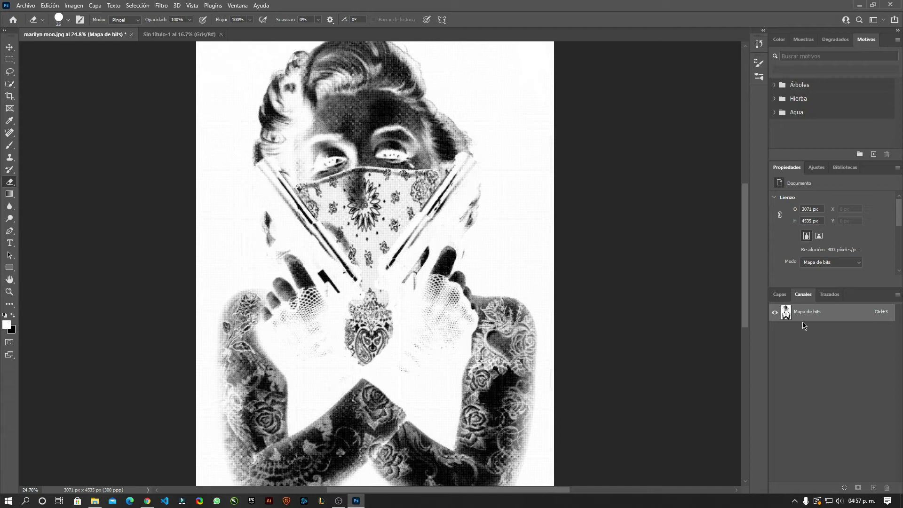
{"action": "left_click_drag", "start_coordinate": [804, 322], "coordinate": [807, 315]}
{"action": "left_click", "coordinate": [807, 316], "text": "ctrl"}
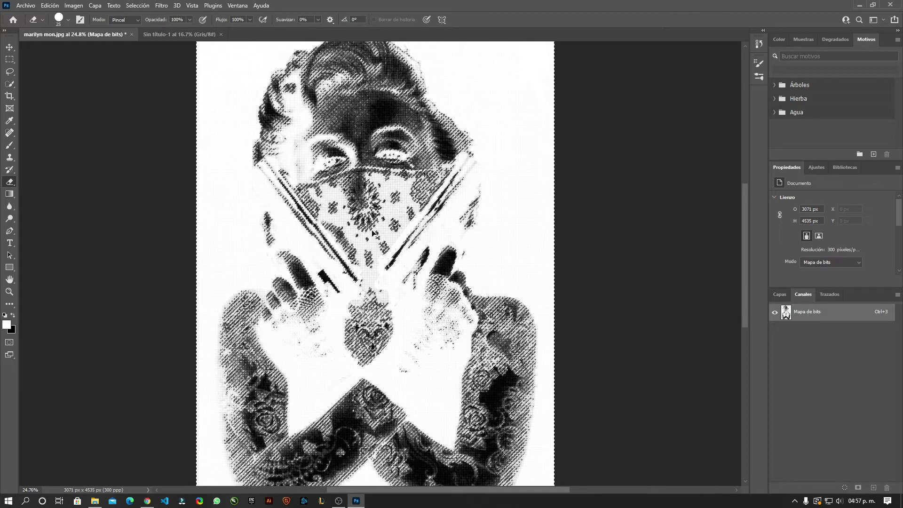
{"action": "left_click", "coordinate": [138, 6]}
{"action": "left_click", "coordinate": [149, 25]}
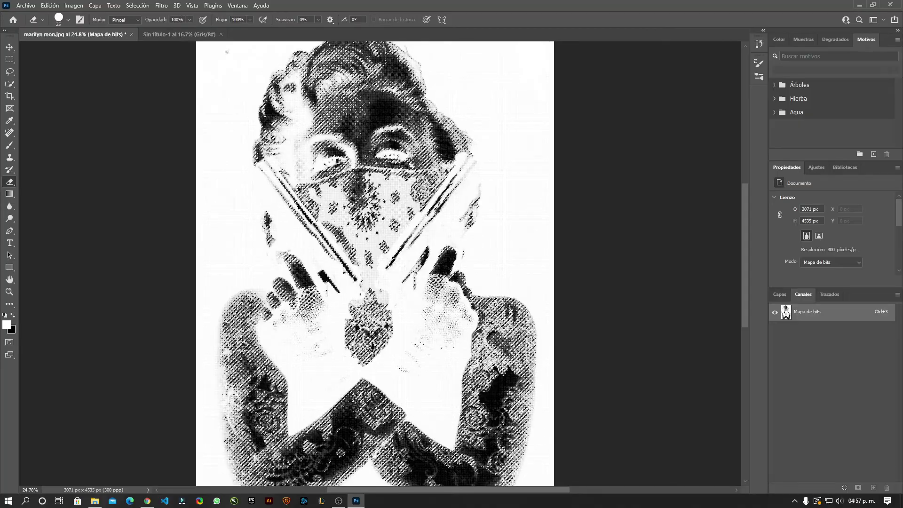
{"action": "scroll", "coordinate": [227, 85], "scroll_direction": "up", "scroll_amount": 3}
{"action": "scroll", "coordinate": [155, 47], "scroll_direction": "down", "scroll_amount": 3}
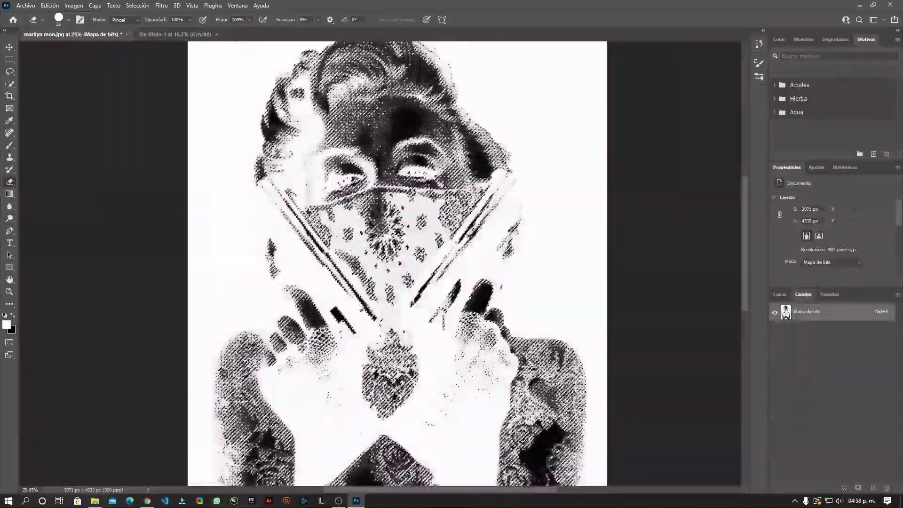
{"action": "left_click", "coordinate": [170, 34]}
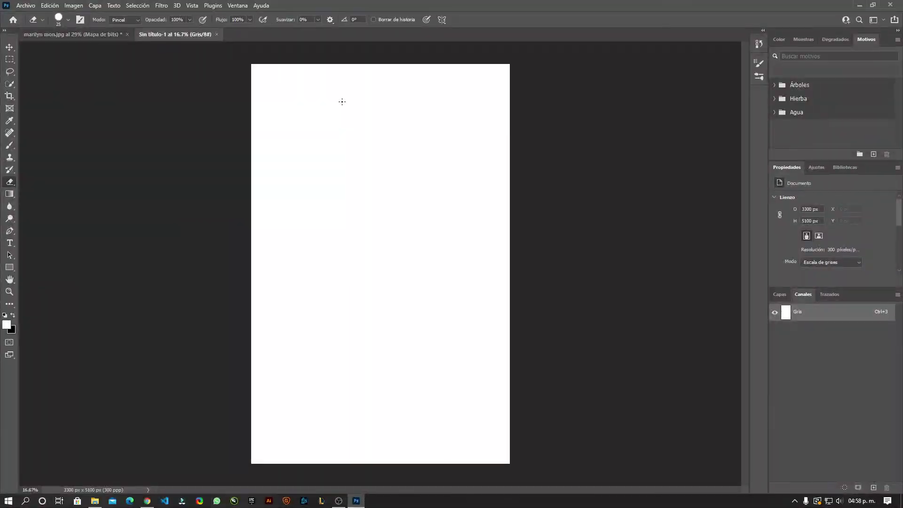
Drag the halftone selection into Sin título-1 as Capa 1 and zoom to check it
{"action": "left_click_drag", "start_coordinate": [342, 105], "coordinate": [342, 104]}
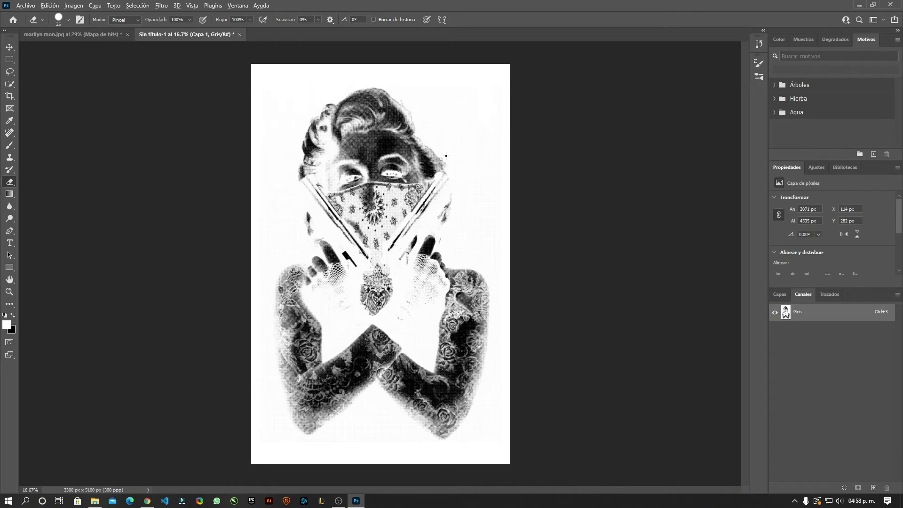
{"action": "scroll", "coordinate": [450, 154], "scroll_direction": "up", "scroll_amount": 3}
{"action": "scroll", "coordinate": [548, 210], "scroll_direction": "up", "scroll_amount": 2}
{"action": "scroll", "coordinate": [558, 212], "scroll_direction": "up", "scroll_amount": 3}
{"action": "scroll", "coordinate": [515, 189], "scroll_direction": "up", "scroll_amount": 2}
{"action": "scroll", "coordinate": [510, 214], "scroll_direction": "down", "scroll_amount": 5}
{"action": "scroll", "coordinate": [510, 214], "scroll_direction": "down", "scroll_amount": 2}
{"action": "scroll", "coordinate": [495, 107], "scroll_direction": "up", "scroll_amount": 5}
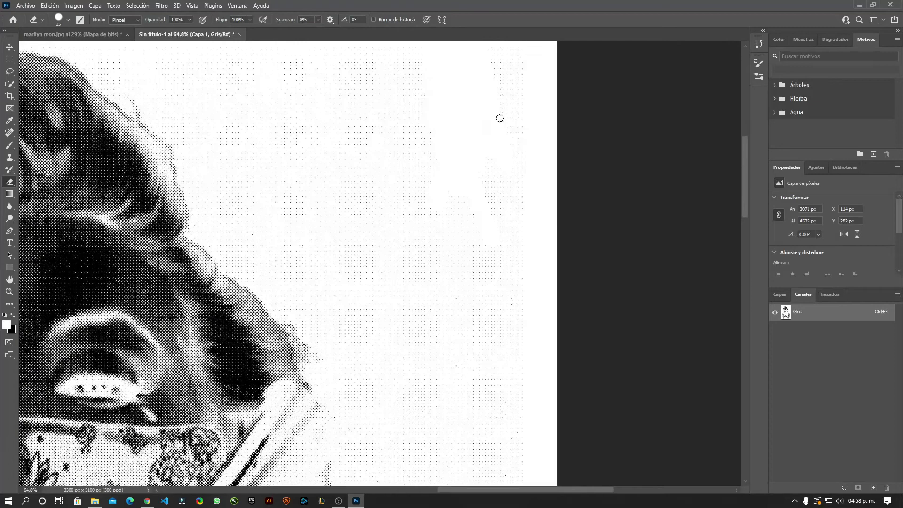
{"action": "scroll", "coordinate": [499, 134], "scroll_direction": "up", "scroll_amount": 2}
{"action": "scroll", "coordinate": [546, 180], "scroll_direction": "up", "scroll_amount": 1}
{"action": "scroll", "coordinate": [546, 180], "scroll_direction": "down", "scroll_amount": 5}
{"action": "scroll", "coordinate": [534, 185], "scroll_direction": "down", "scroll_amount": 2}
{"action": "scroll", "coordinate": [534, 174], "scroll_direction": "up", "scroll_amount": 1}
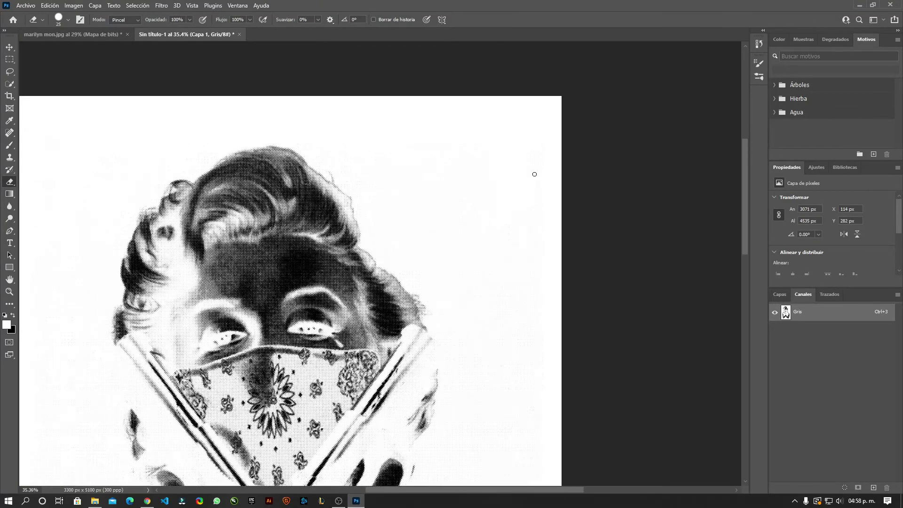
{"action": "key", "text": "alt+Tab"}
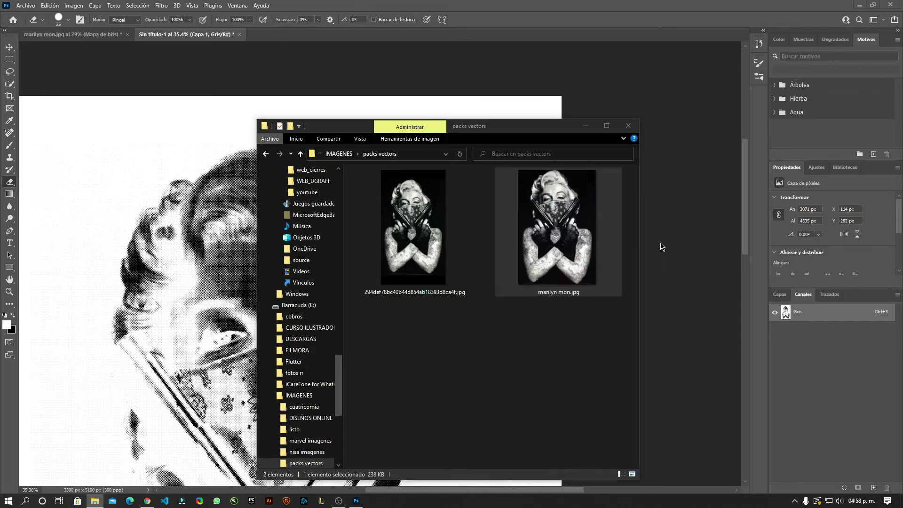
View marilyn mon.jpg in Photos, zooming and panning over the hair, then close it
{"action": "key", "text": "Return"}
{"action": "scroll", "coordinate": [359, 137], "scroll_direction": "up", "scroll_amount": 3}
{"action": "scroll", "coordinate": [413, 174], "scroll_direction": "up", "scroll_amount": 2}
{"action": "scroll", "coordinate": [413, 174], "scroll_direction": "down", "scroll_amount": 2}
{"action": "scroll", "coordinate": [365, 179], "scroll_direction": "down", "scroll_amount": 2}
{"action": "scroll", "coordinate": [419, 188], "scroll_direction": "up", "scroll_amount": 2}
{"action": "scroll", "coordinate": [427, 185], "scroll_direction": "down", "scroll_amount": 1}
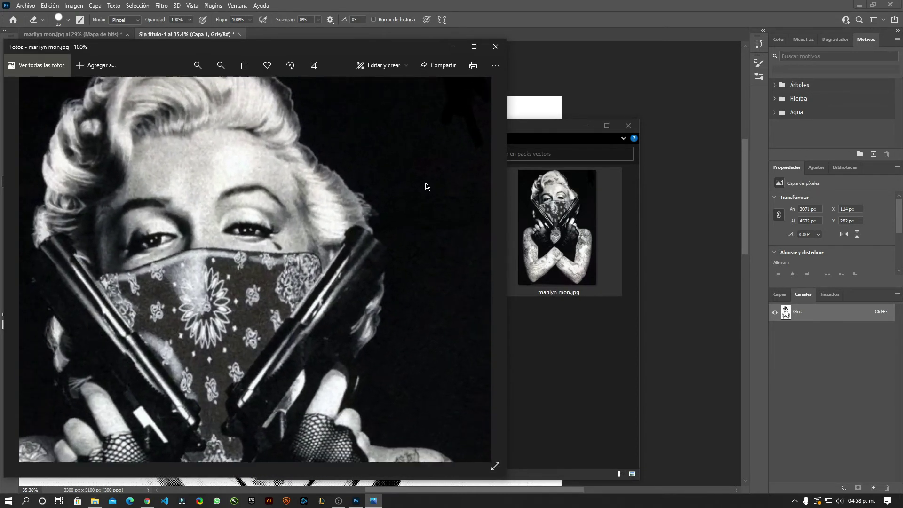
{"action": "left_click_drag", "start_coordinate": [451, 145], "coordinate": [429, 256]}
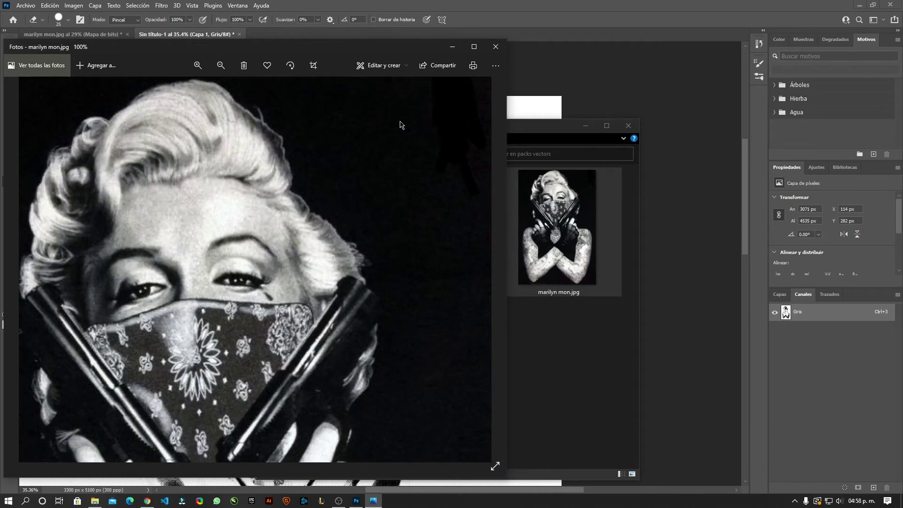
{"action": "left_click", "coordinate": [496, 46]}
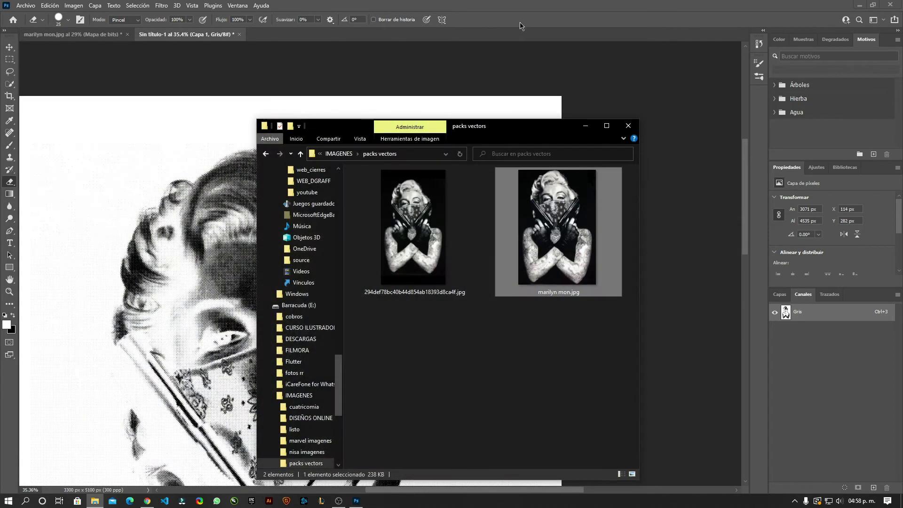
{"action": "left_click", "coordinate": [521, 26]}
Erase stray background dots at the upper right and beside the right hand on Capa 1
{"action": "scroll", "coordinate": [490, 186], "scroll_direction": "up", "scroll_amount": 3}
{"action": "scroll", "coordinate": [429, 204], "scroll_direction": "up", "scroll_amount": 3}
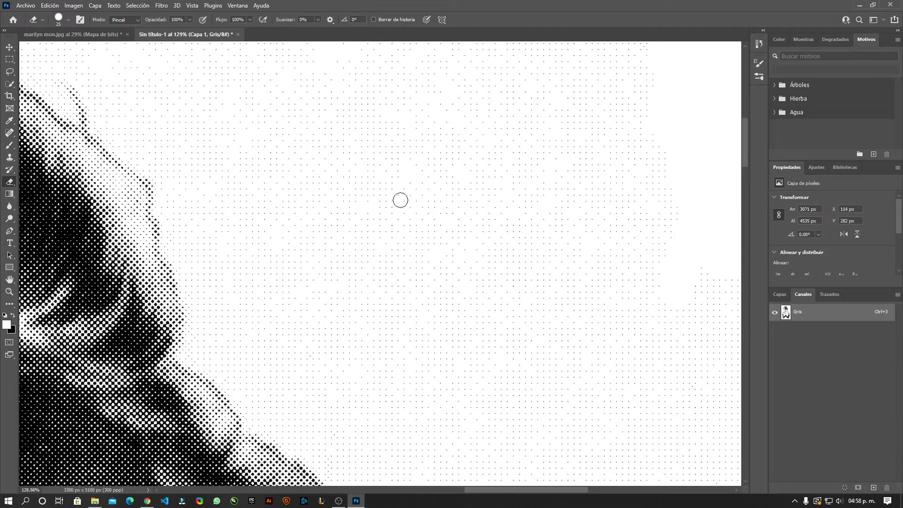
{"action": "scroll", "coordinate": [399, 199], "scroll_direction": "down", "scroll_amount": 4}
{"action": "left_click_drag", "start_coordinate": [376, 178], "coordinate": [395, 183]}
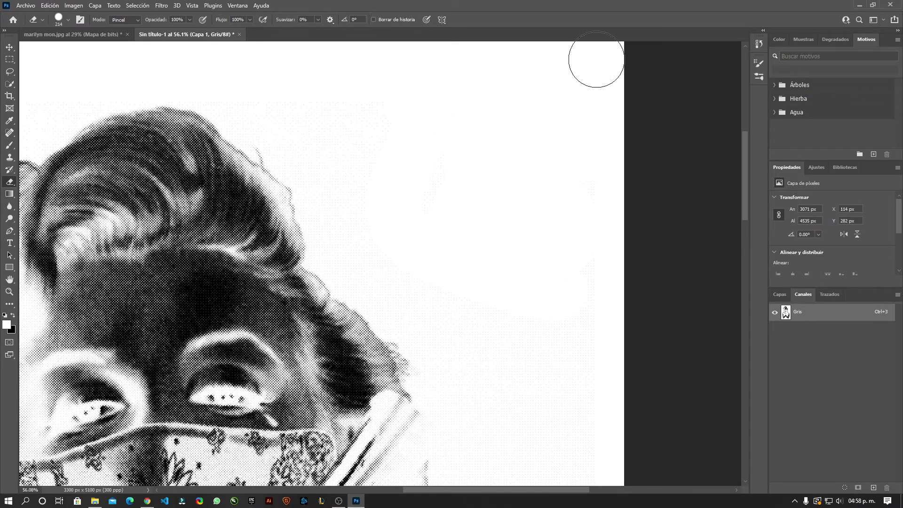
{"action": "left_click_drag", "start_coordinate": [583, 432], "coordinate": [531, 144]}
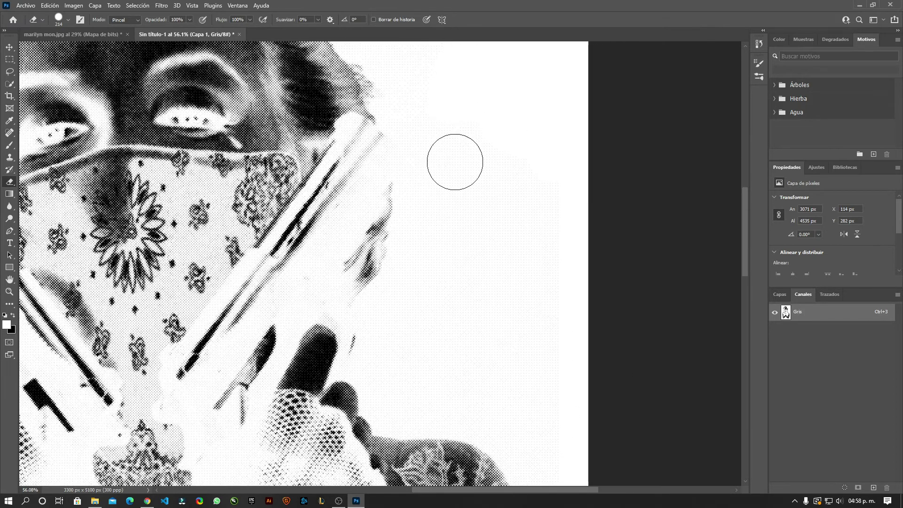
{"action": "scroll", "coordinate": [484, 362], "scroll_direction": "down", "scroll_amount": 3}
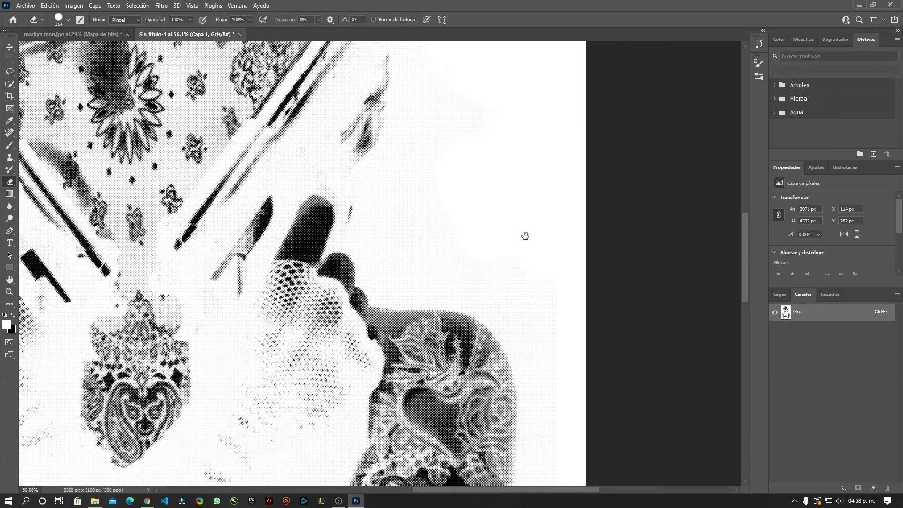
{"action": "key", "text": "alt+Tab"}
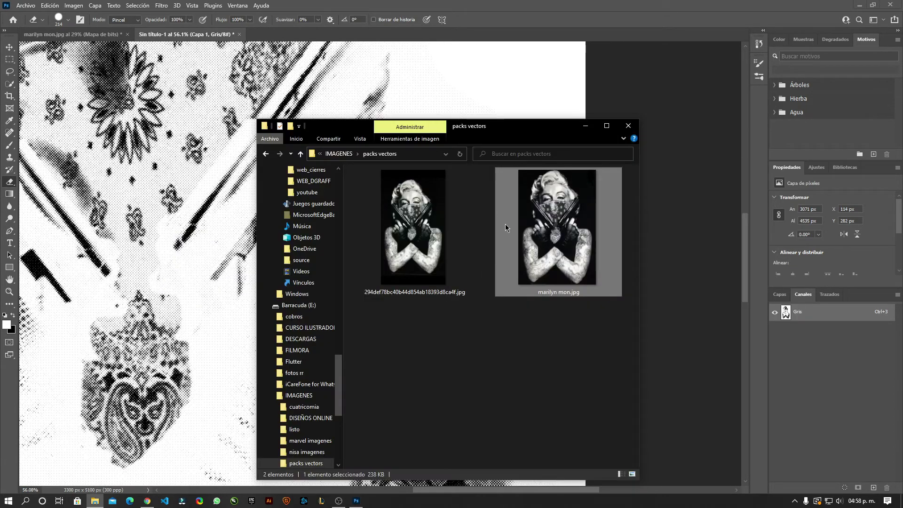
{"action": "key", "text": "alt+Tab"}
{"action": "mouse_move", "coordinate": [483, 161]}
{"action": "left_mouse_down"}
{"action": "mouse_move", "coordinate": [502, 293]}
{"action": "mouse_move", "coordinate": [452, 165]}
{"action": "left_mouse_up"}
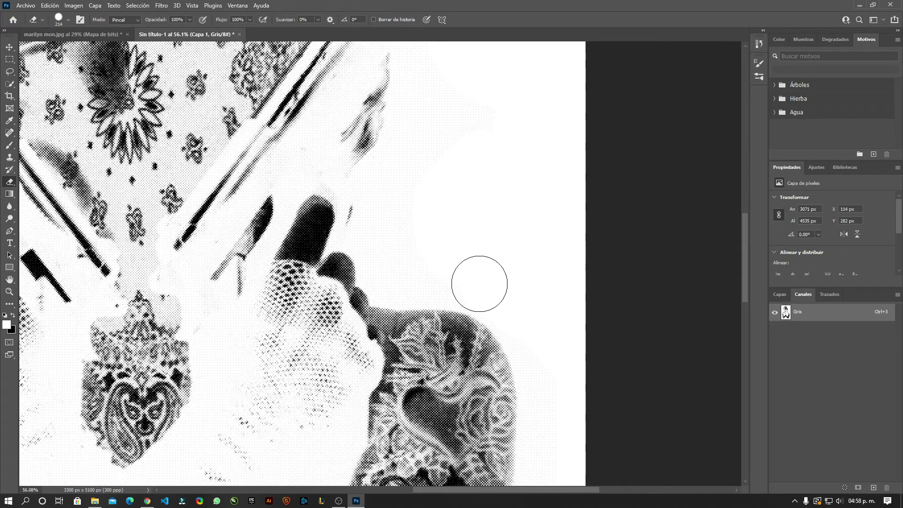
{"action": "scroll", "coordinate": [452, 165], "scroll_direction": "down", "scroll_amount": 3}
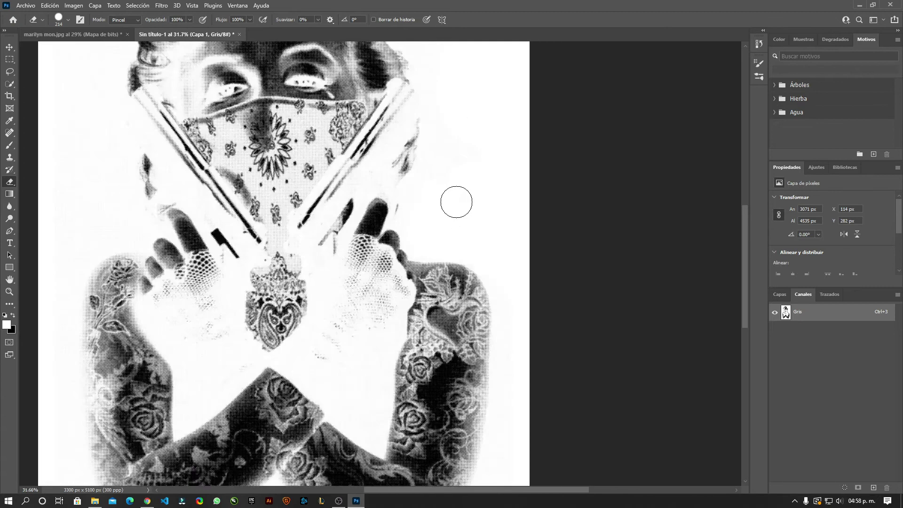
{"action": "scroll", "coordinate": [491, 146], "scroll_direction": "down", "scroll_amount": 3}
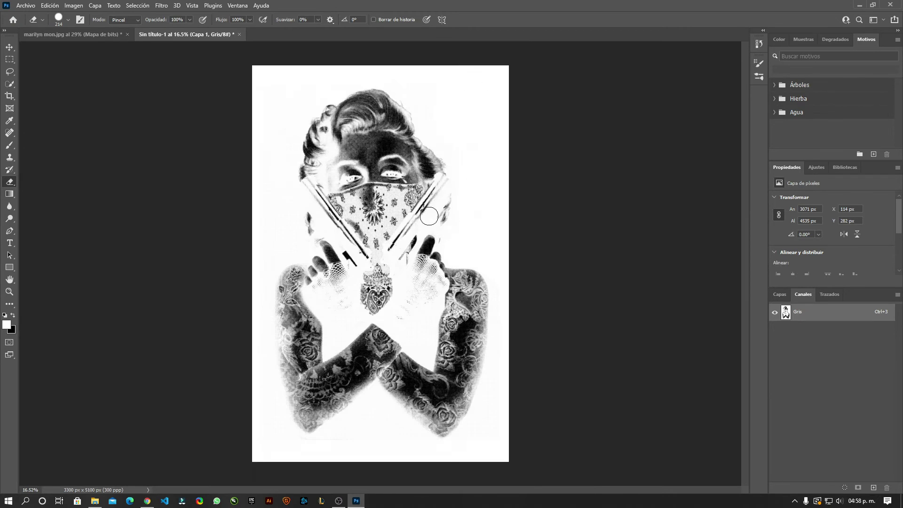
{"action": "scroll", "coordinate": [404, 205], "scroll_direction": "up", "scroll_amount": 1}
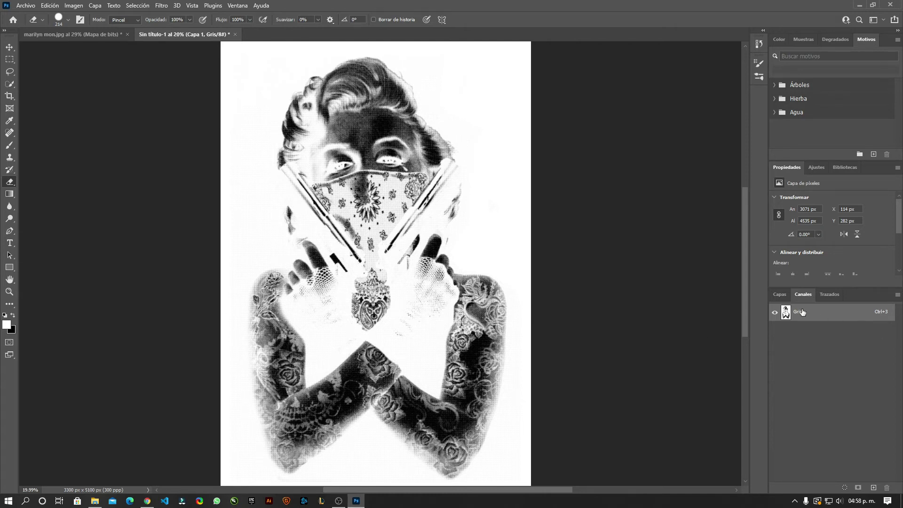
Hide Fondo's eye in the Capas panel and bring up the new fill layer list
{"action": "left_click", "coordinate": [780, 295]}
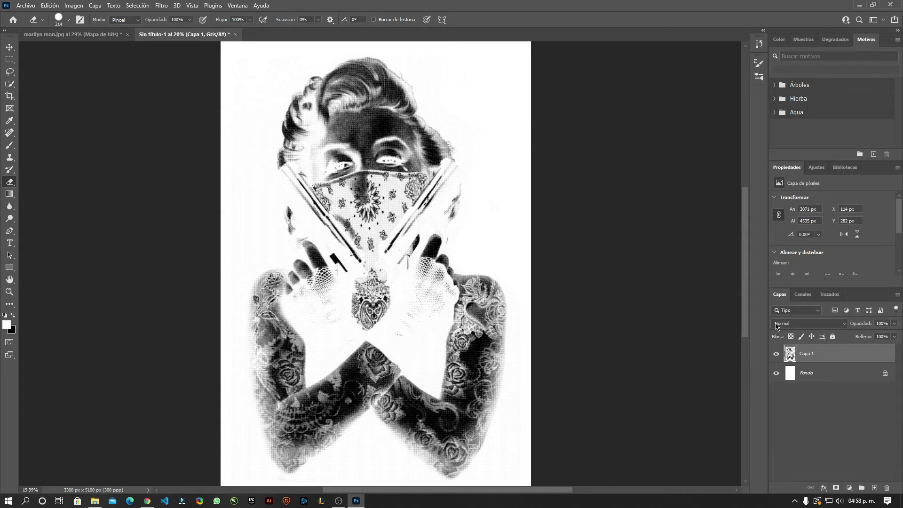
{"action": "left_click", "coordinate": [776, 373]}
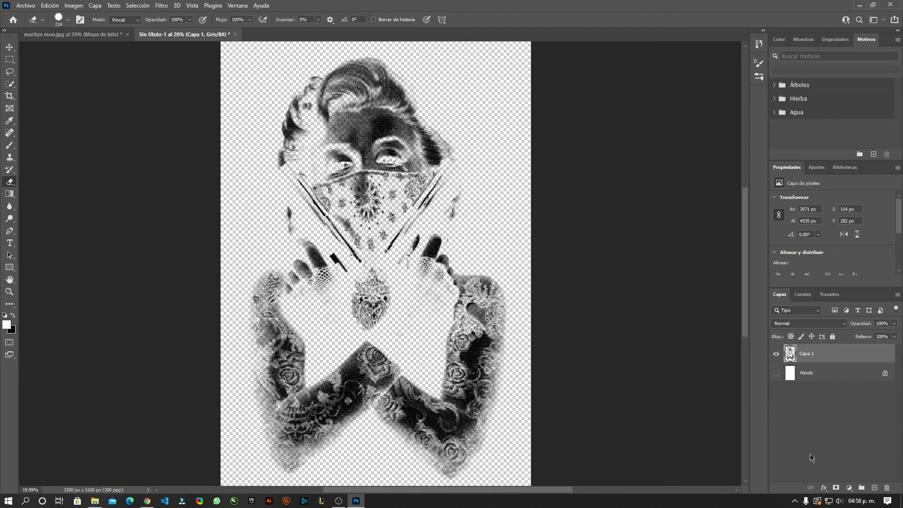
{"action": "left_click", "coordinate": [848, 489]}
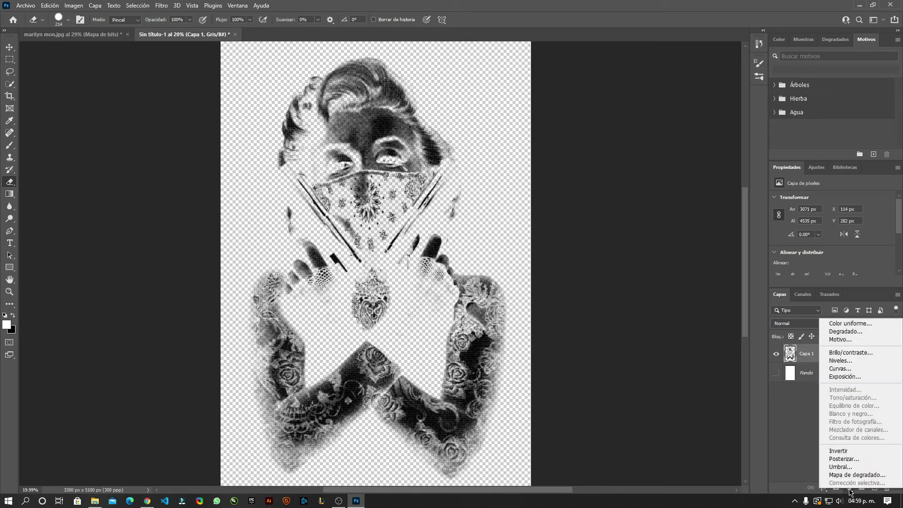
Add a black (#000000) solid color fill layer, Relleno de color 1, beneath Capa 1, then reselect Capa 1
{"action": "left_click", "coordinate": [850, 323]}
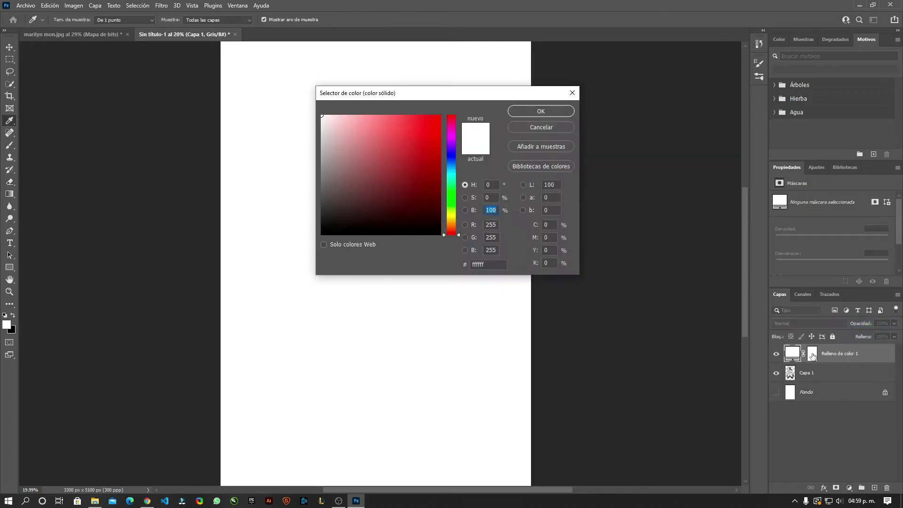
{"action": "left_click_drag", "start_coordinate": [392, 136], "coordinate": [212, 359]}
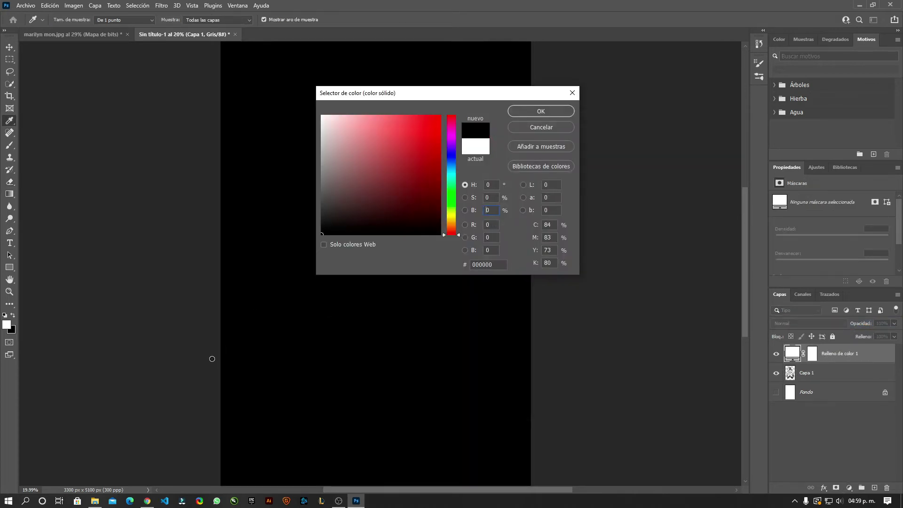
{"action": "left_click", "coordinate": [540, 111]}
{"action": "left_click_drag", "start_coordinate": [826, 356], "coordinate": [824, 391]}
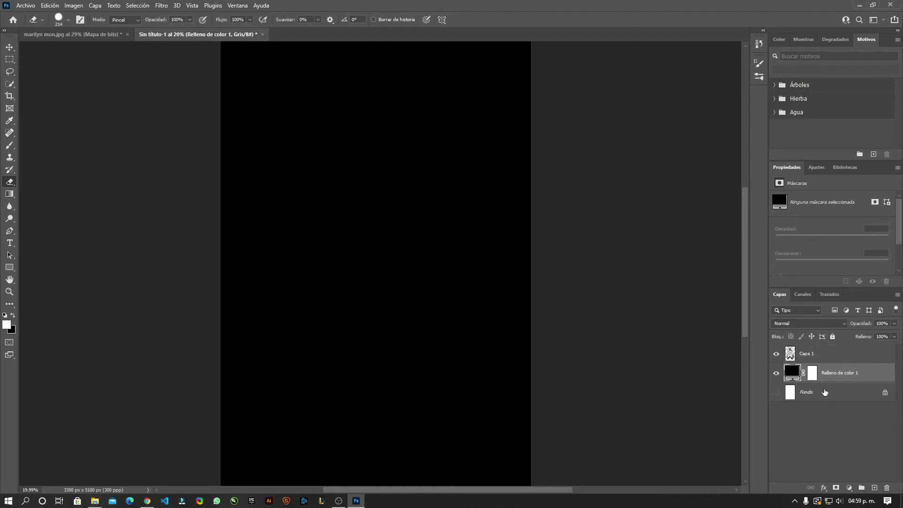
{"action": "left_click", "coordinate": [804, 356]}
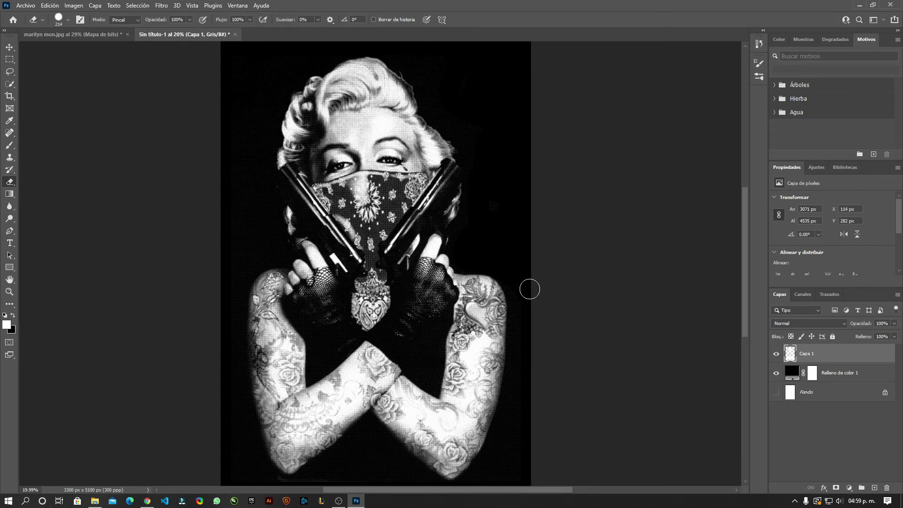
Erase the stray halftone pixels along the bottom edge of Capa 1, zooming to check the face
{"action": "scroll", "coordinate": [376, 423], "scroll_direction": "down", "scroll_amount": 1}
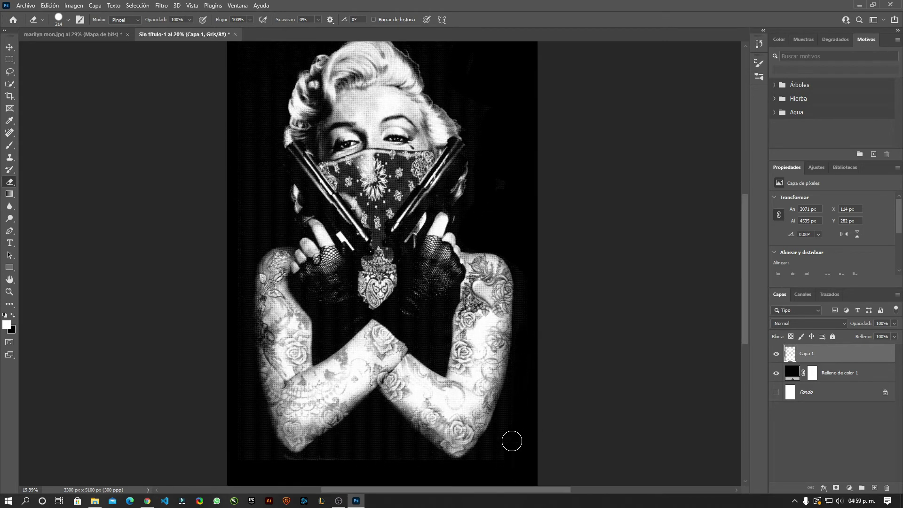
{"action": "mouse_move", "coordinate": [451, 469]}
{"action": "left_mouse_down"}
{"action": "mouse_move", "coordinate": [276, 464]}
{"action": "mouse_move", "coordinate": [228, 427]}
{"action": "mouse_move", "coordinate": [258, 473]}
{"action": "mouse_move", "coordinate": [236, 431]}
{"action": "mouse_move", "coordinate": [233, 337]}
{"action": "mouse_move", "coordinate": [250, 78]}
{"action": "mouse_move", "coordinate": [236, 104]}
{"action": "mouse_move", "coordinate": [298, 182]}
{"action": "left_mouse_up"}
{"action": "scroll", "coordinate": [463, 266], "scroll_direction": "down", "scroll_amount": 1}
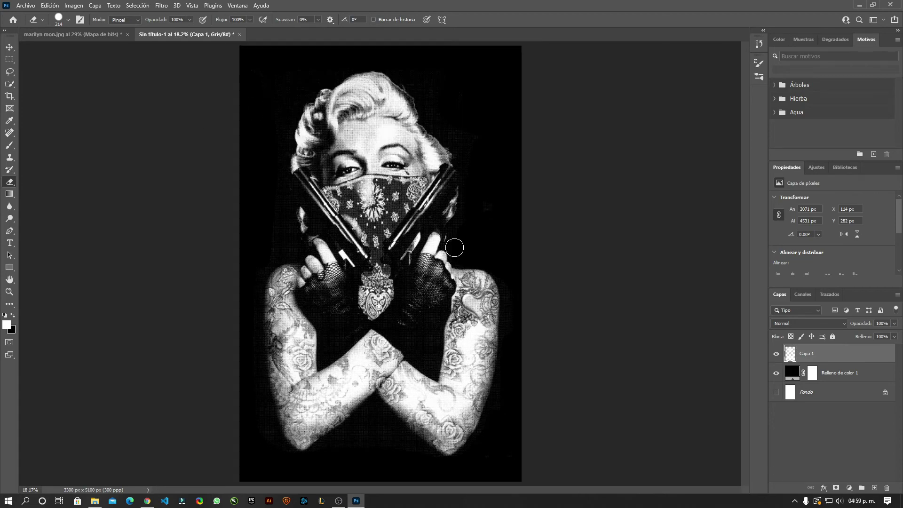
{"action": "scroll", "coordinate": [378, 119], "scroll_direction": "up", "scroll_amount": 3}
{"action": "scroll", "coordinate": [379, 118], "scroll_direction": "up", "scroll_amount": 2}
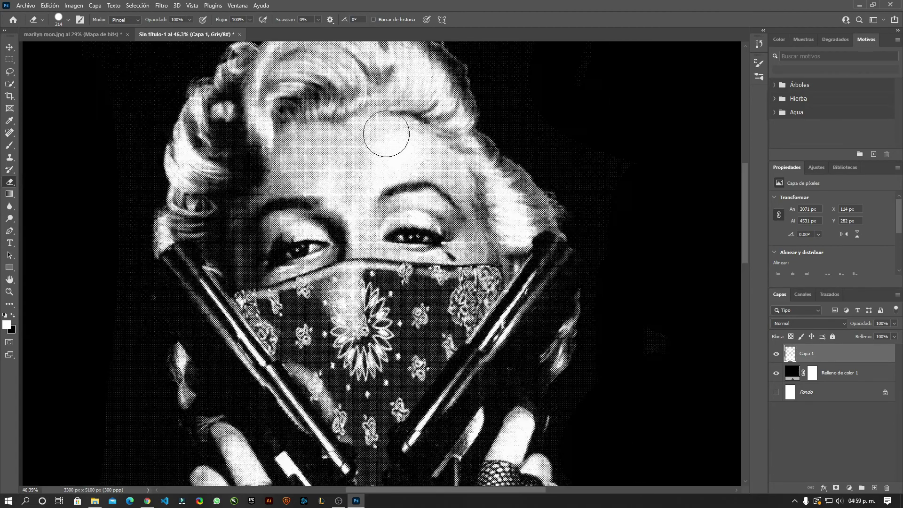
{"action": "scroll", "coordinate": [383, 135], "scroll_direction": "up", "scroll_amount": 2}
{"action": "scroll", "coordinate": [392, 135], "scroll_direction": "down", "scroll_amount": 3}
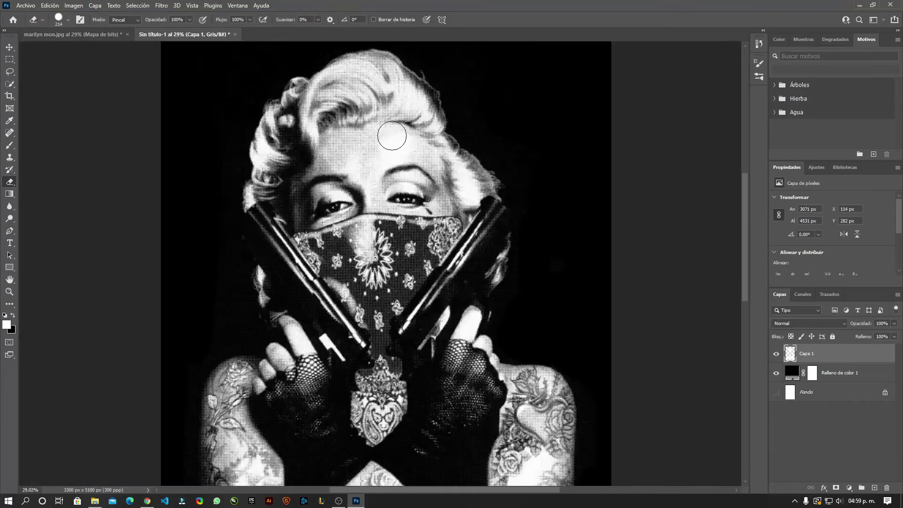
{"action": "scroll", "coordinate": [392, 136], "scroll_direction": "down", "scroll_amount": 2}
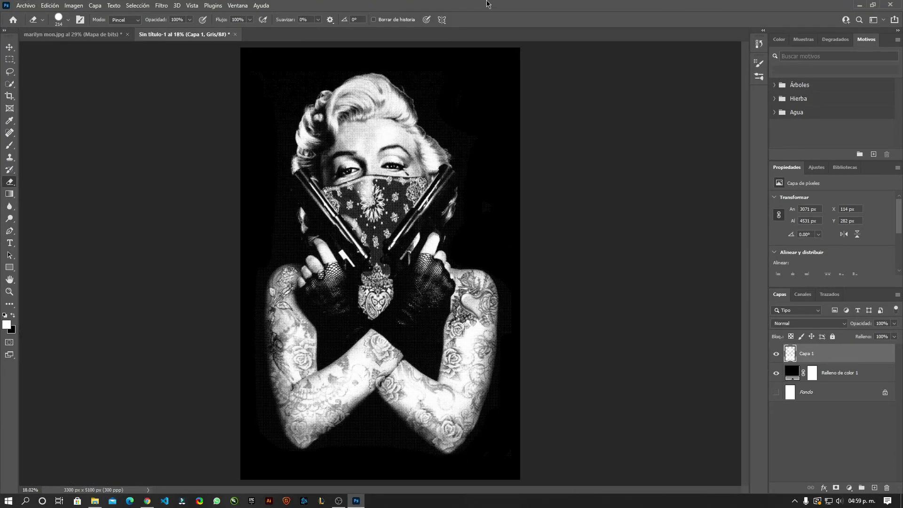
{"action": "double_click", "coordinate": [497, 6]}
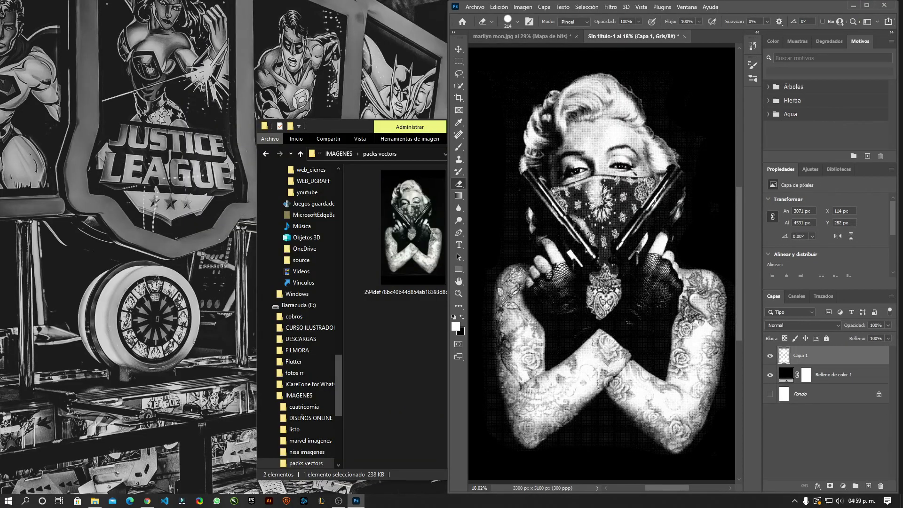
{"action": "left_click", "coordinate": [395, 329]}
{"action": "left_click", "coordinate": [558, 247]}
{"action": "double_click", "coordinate": [558, 248]}
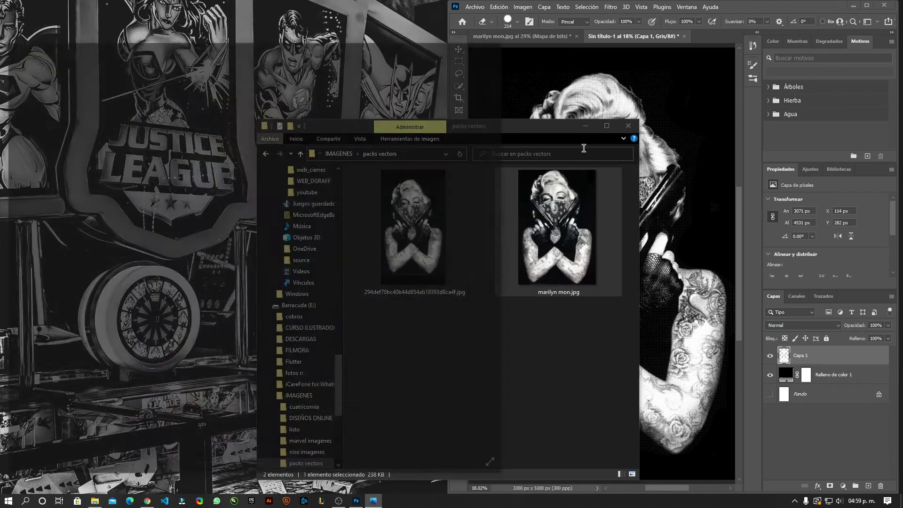
{"action": "left_click_drag", "start_coordinate": [594, 131], "coordinate": [348, 176]}
{"action": "left_click", "coordinate": [347, 174]}
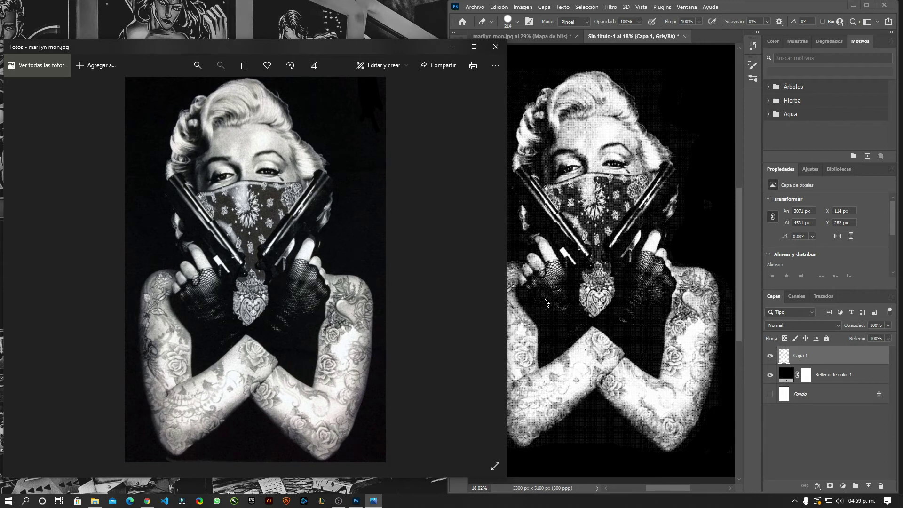
{"action": "left_click_drag", "start_coordinate": [506, 141], "coordinate": [418, 143]}
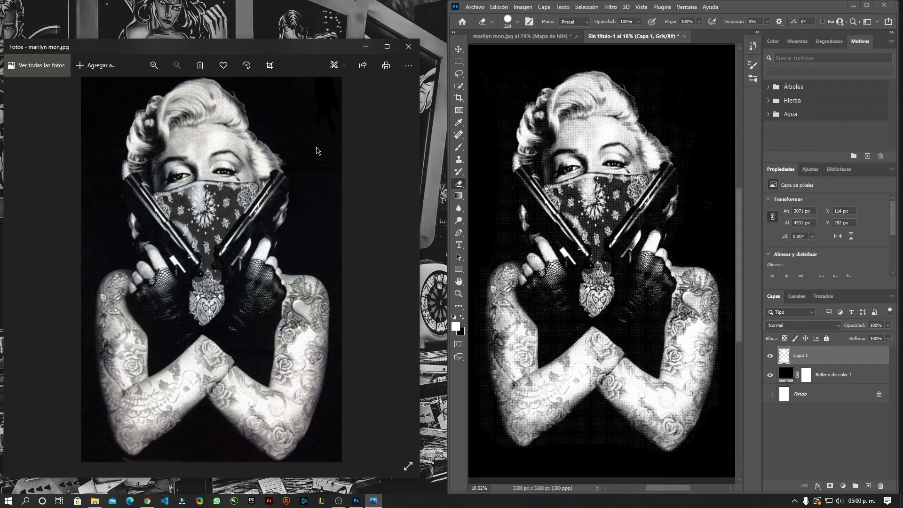
{"action": "left_click", "coordinate": [408, 47]}
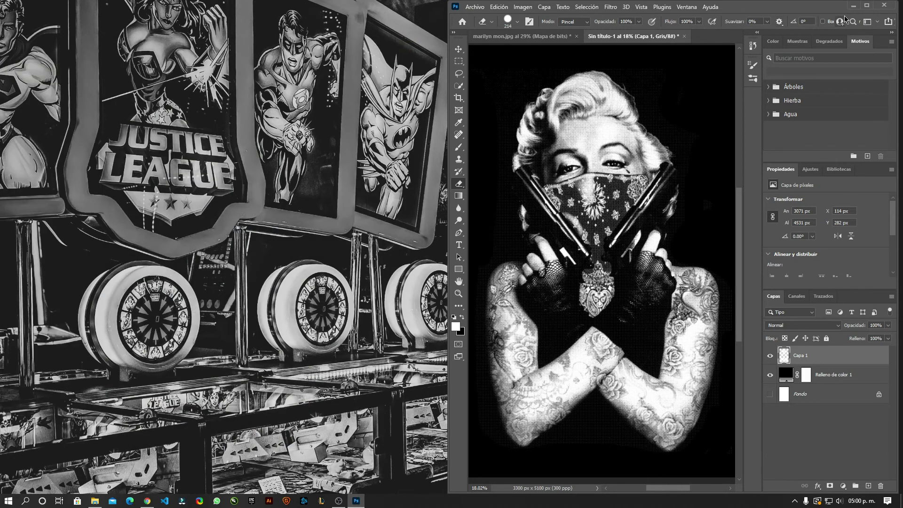
{"action": "left_click", "coordinate": [866, 5]}
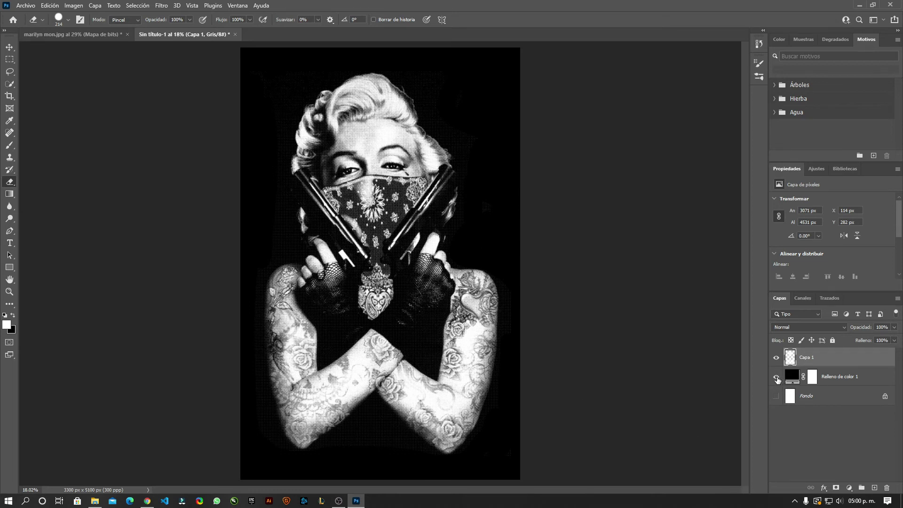
Hide Relleno de color 1 and invert Capa 1 back to dark halftone on transparency
{"action": "left_click", "coordinate": [776, 377]}
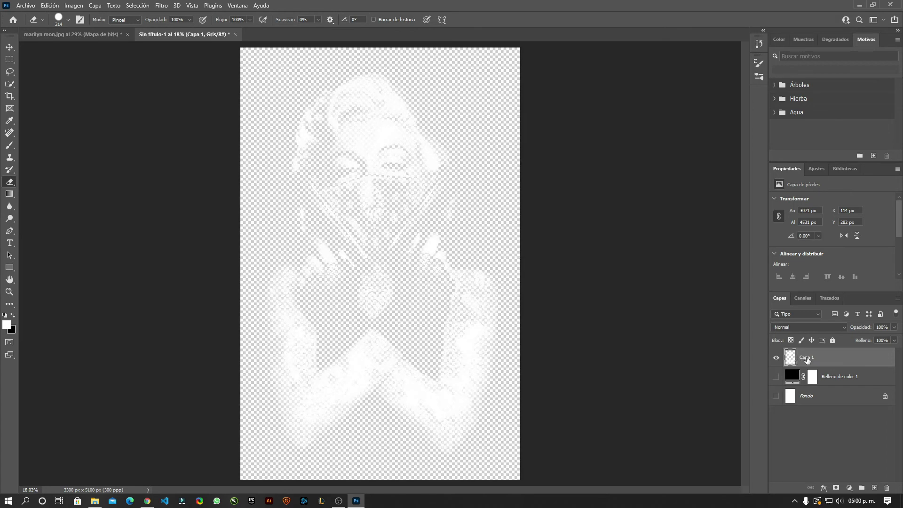
{"action": "key", "text": "ctrl+i"}
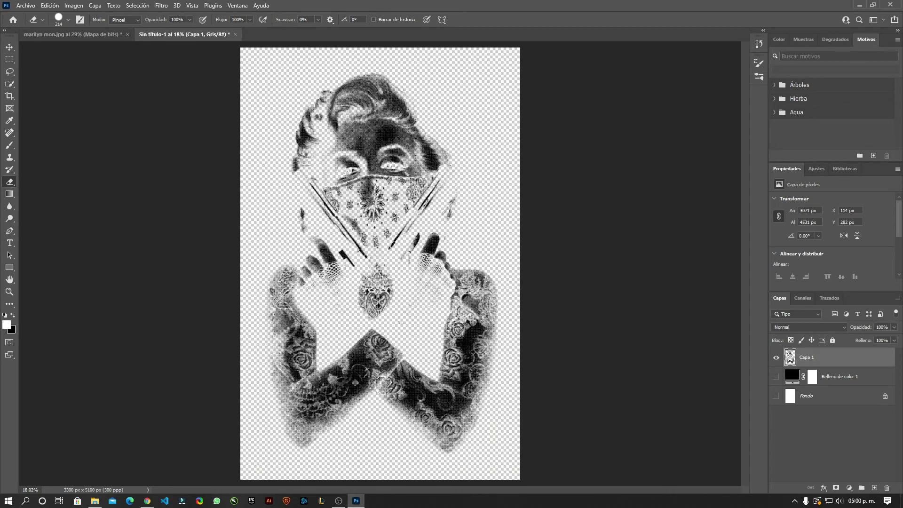
{"action": "left_click", "coordinate": [24, 6]}
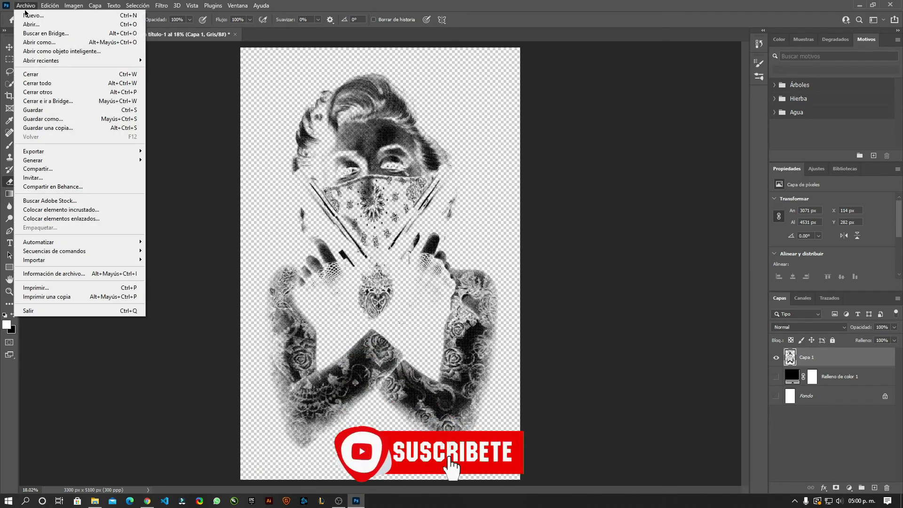
Save the design as a TIFF named 'muestra prueba semitonos' in the ERICK folder
{"action": "left_click", "coordinate": [77, 115]}
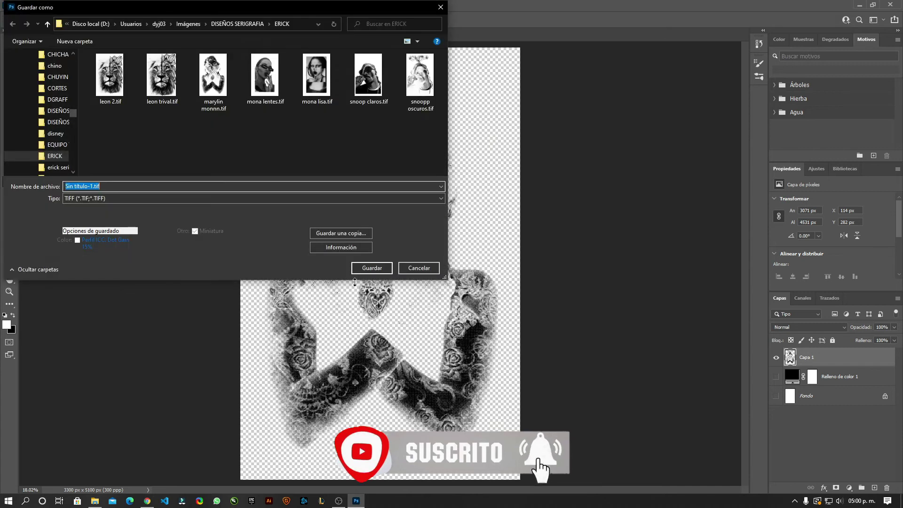
{"action": "left_click", "coordinate": [124, 199]}
{"action": "left_click", "coordinate": [123, 201]}
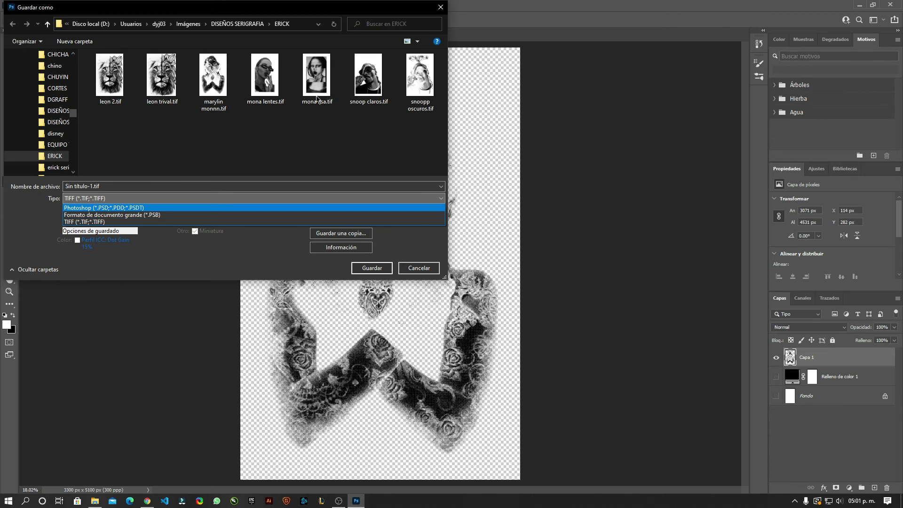
{"action": "left_click", "coordinate": [96, 187]}
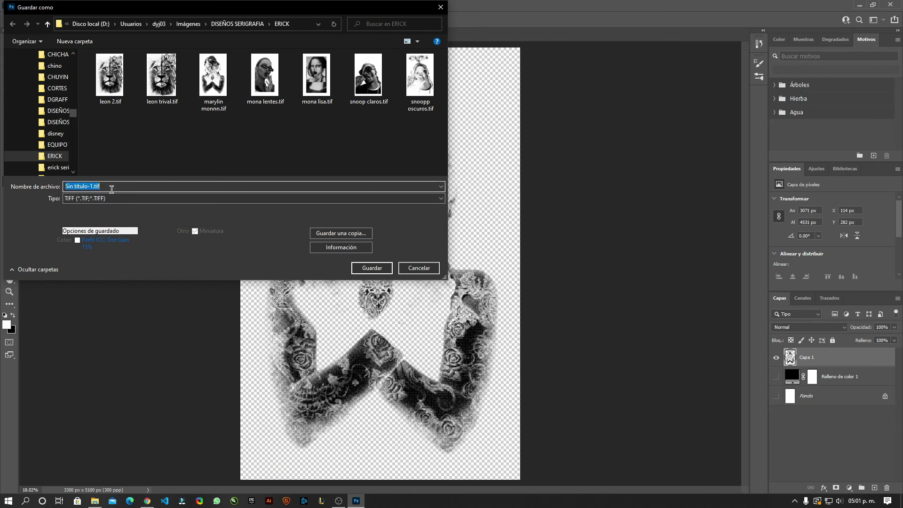
{"action": "type", "text": "muestra prueba s"}
{"action": "type", "text": "emitonos"}
{"action": "key", "text": "BackSpace"}
{"action": "key", "text": "BackSpace"}
{"action": "type", "text": "s"}
{"action": "key", "text": "Return"}
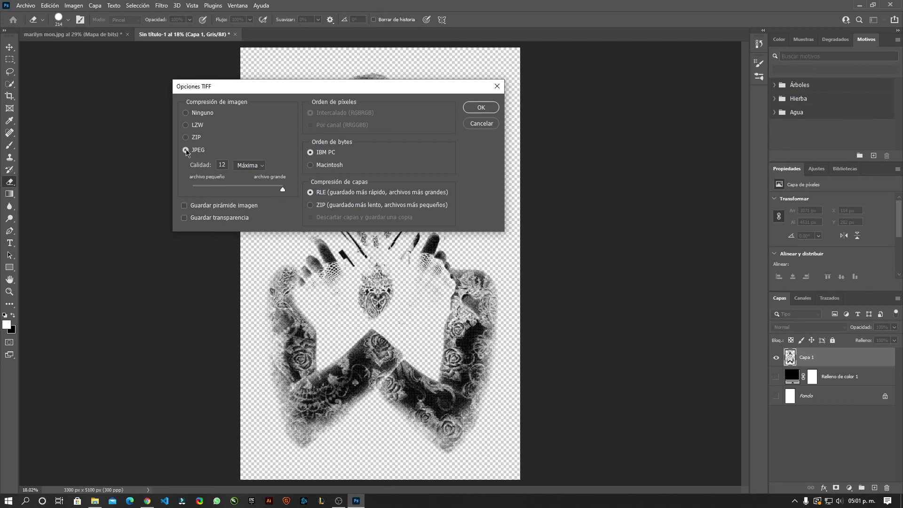
Use JPEG compression at quality 12 and accept the larger file size from keeping layers
{"action": "double_click", "coordinate": [222, 165]}
{"action": "left_click", "coordinate": [473, 111]}
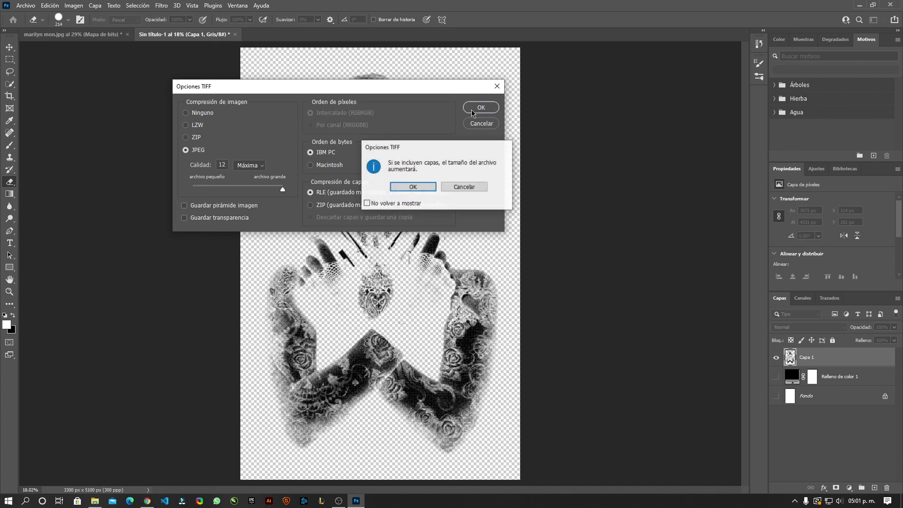
{"action": "left_click", "coordinate": [424, 187]}
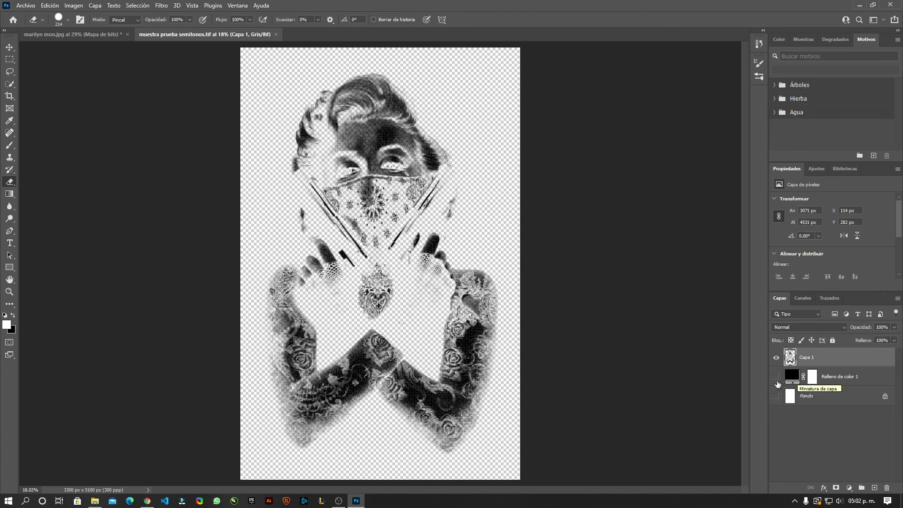
Toggle the eye icon of the Relleno de color 1 layer to show it again
{"action": "left_click", "coordinate": [776, 376]}
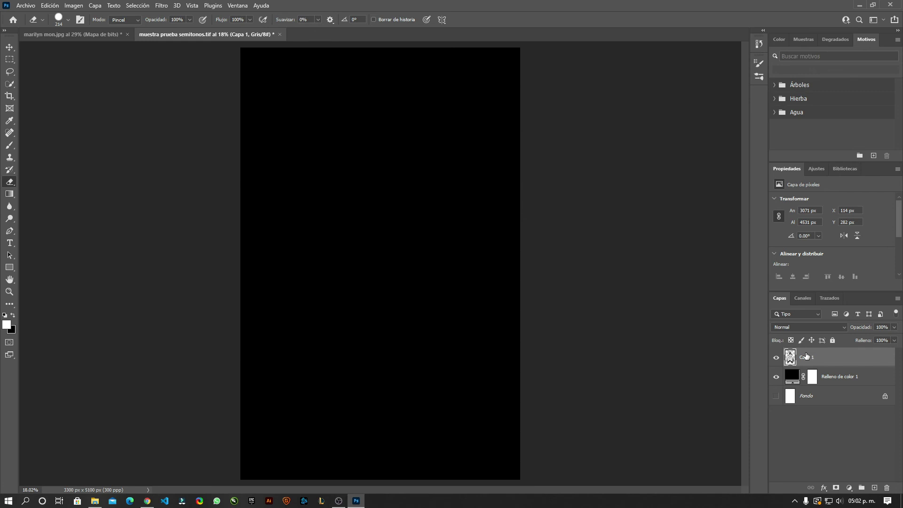